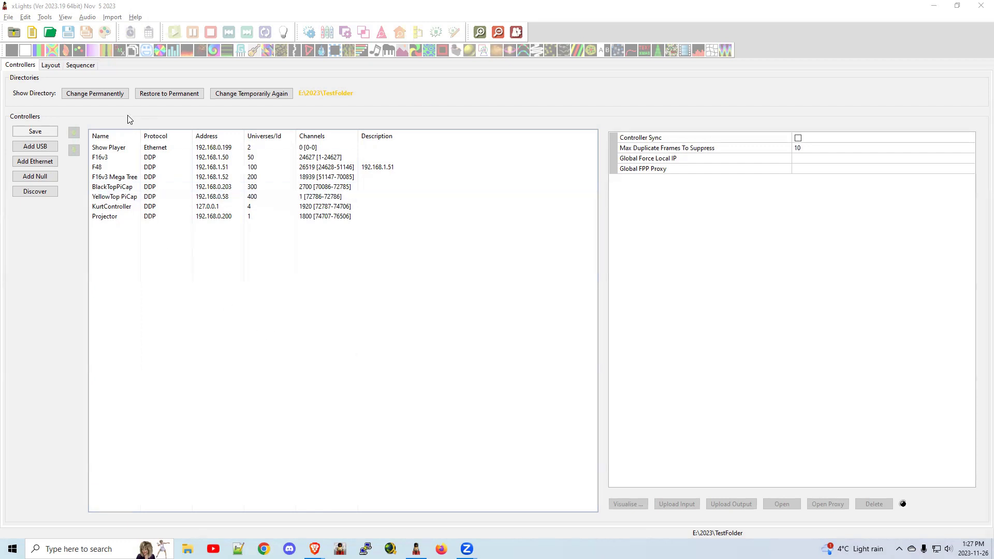
Step: Create a new empty Animation sequence and select the Matrix - 1L model row
{"action": "left_click", "coordinate": [32, 32]}
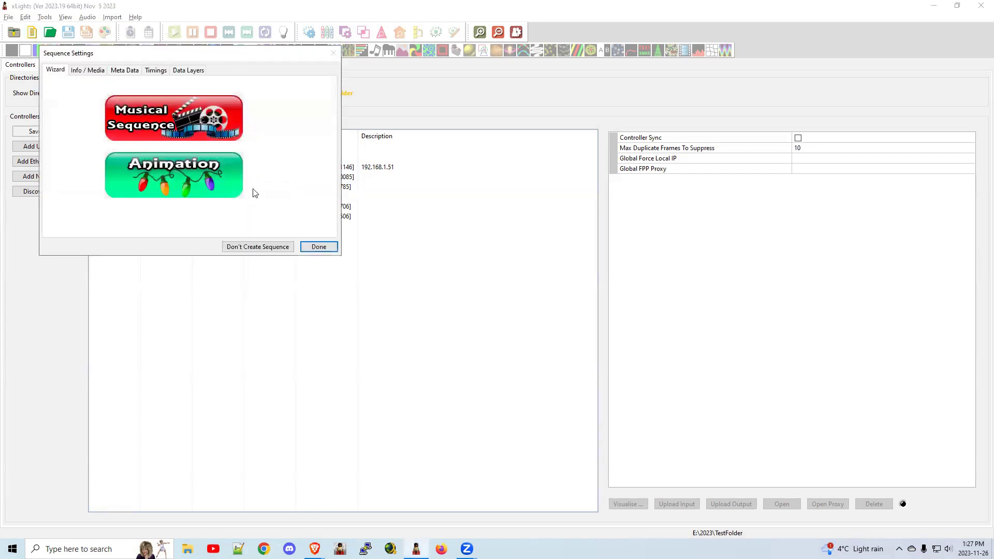
{"action": "left_click", "coordinate": [319, 247]}
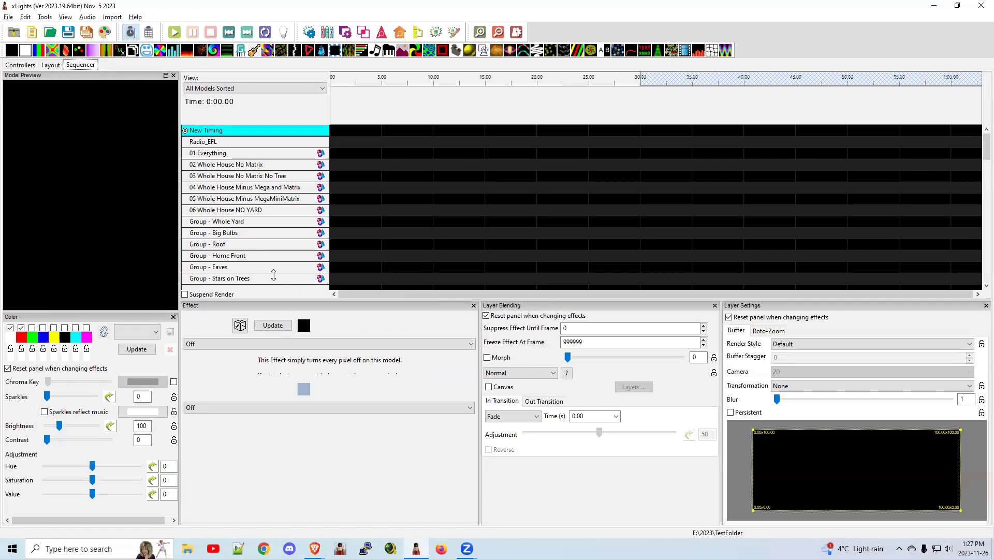
{"action": "scroll", "coordinate": [228, 263], "scroll_direction": "down", "scroll_amount": 1}
{"action": "scroll", "coordinate": [229, 263], "scroll_direction": "down", "scroll_amount": 6}
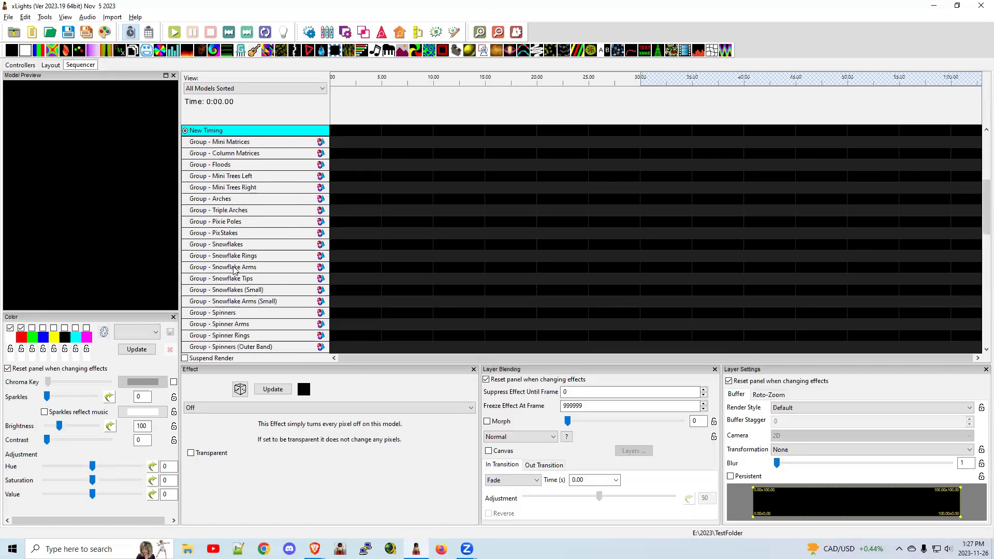
{"action": "scroll", "coordinate": [239, 270], "scroll_direction": "down", "scroll_amount": 3}
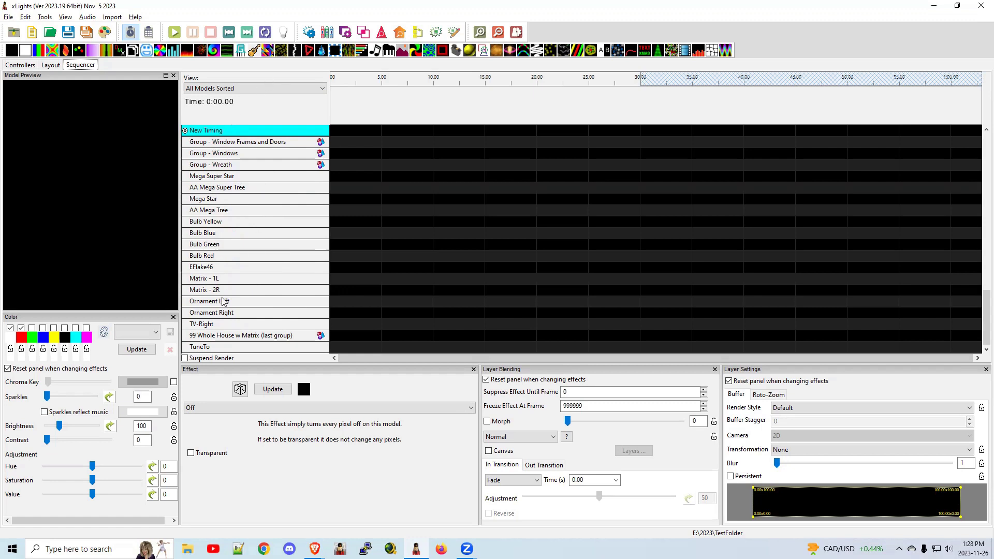
{"action": "left_click", "coordinate": [228, 282]}
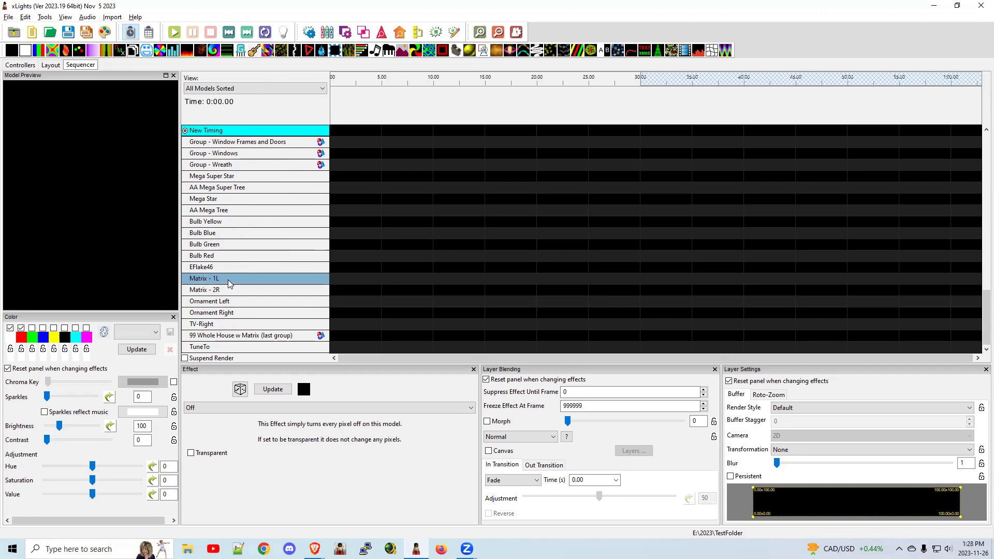
Step: Insert extra layers below Matrix - 1L and stretch a Marquee effect over 30 seconds on layer [3]
{"action": "right_click", "coordinate": [228, 280]}
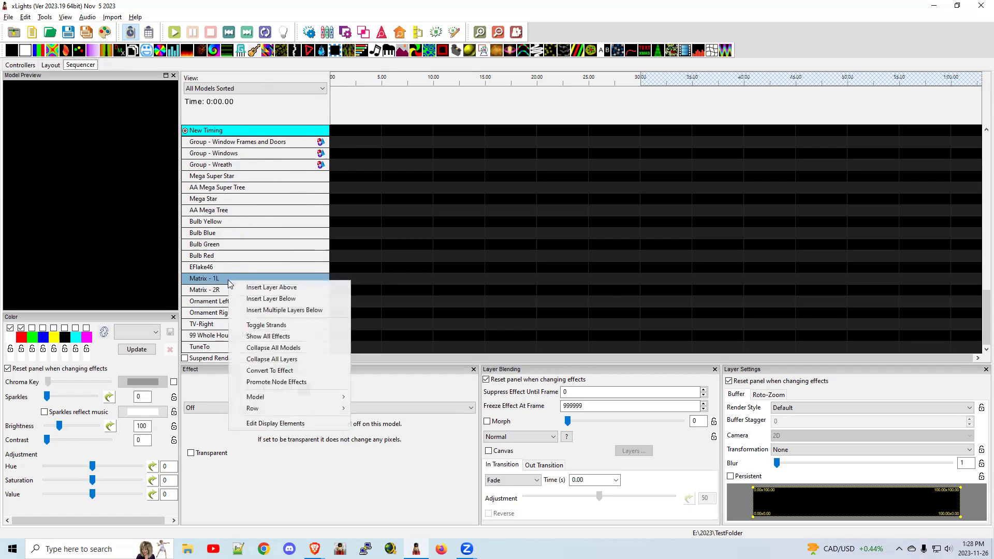
{"action": "left_click", "coordinate": [276, 311]}
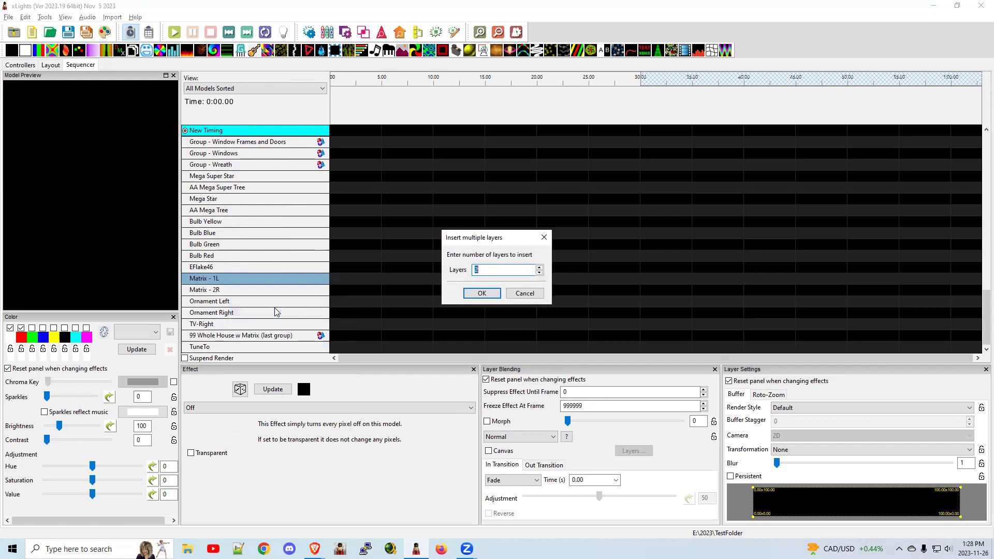
{"action": "left_click", "coordinate": [481, 293]}
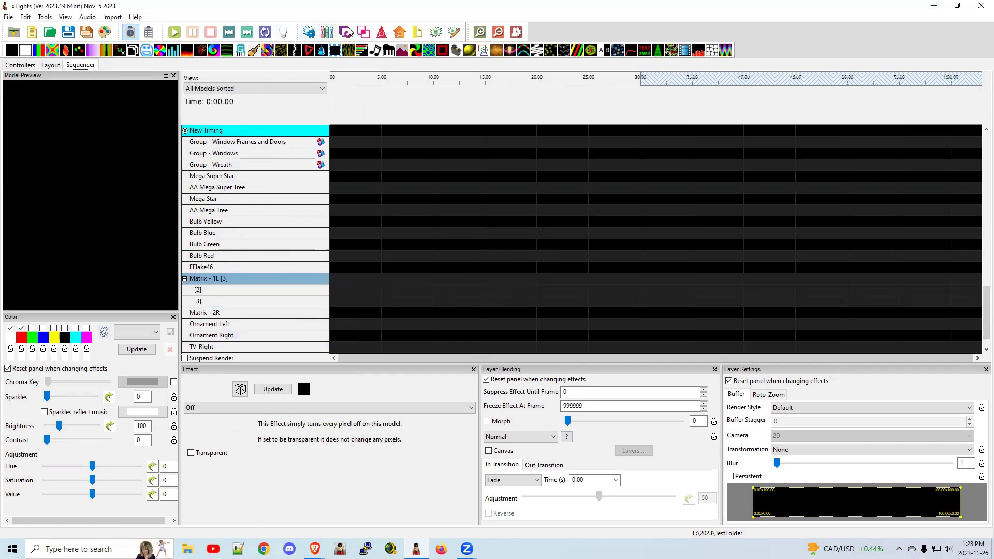
{"action": "left_click_drag", "start_coordinate": [336, 57], "coordinate": [337, 305]}
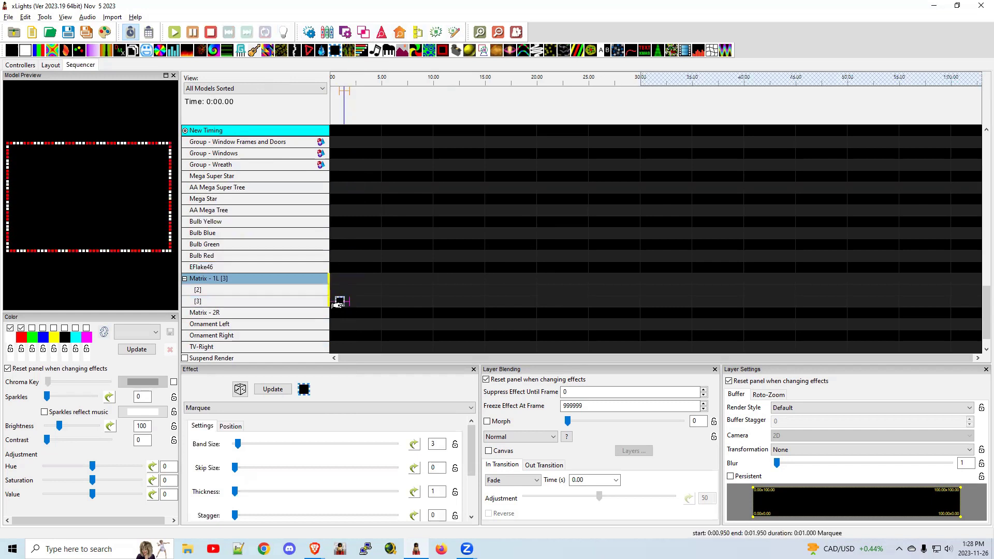
{"action": "left_click", "coordinate": [336, 305]}
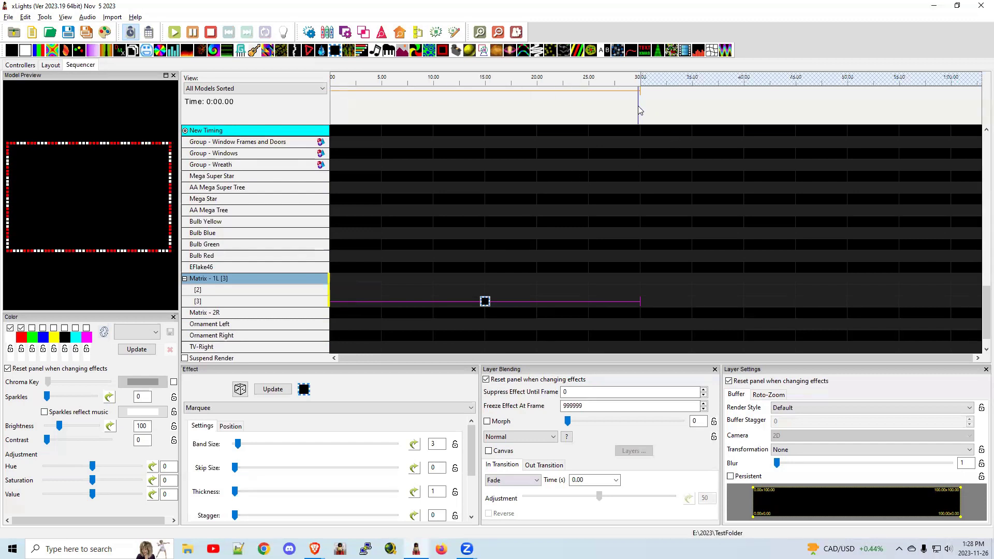
Step: Check the 30-second duration in File > Sequence Settings
{"action": "left_click", "coordinate": [8, 17]}
{"action": "left_click", "coordinate": [43, 113]}
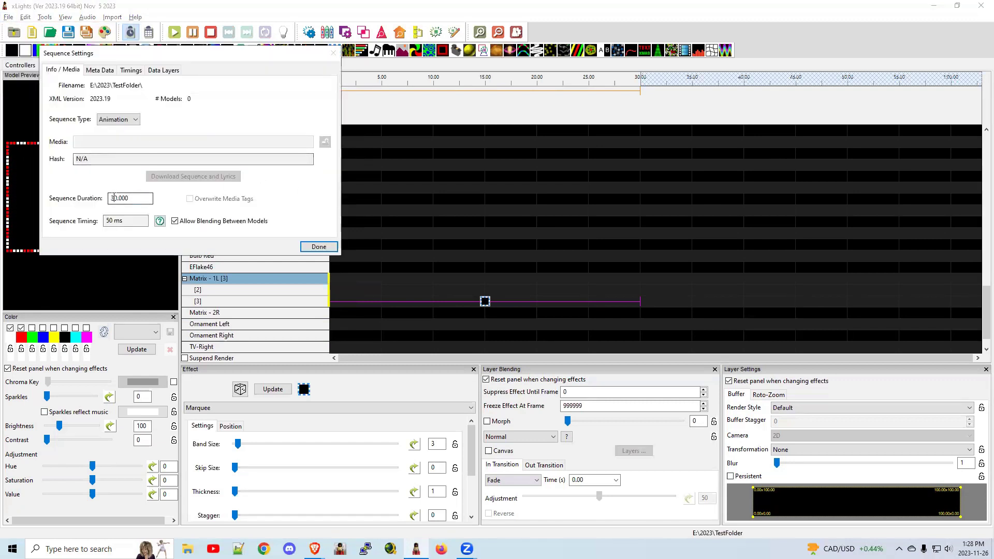
{"action": "left_click", "coordinate": [319, 247]}
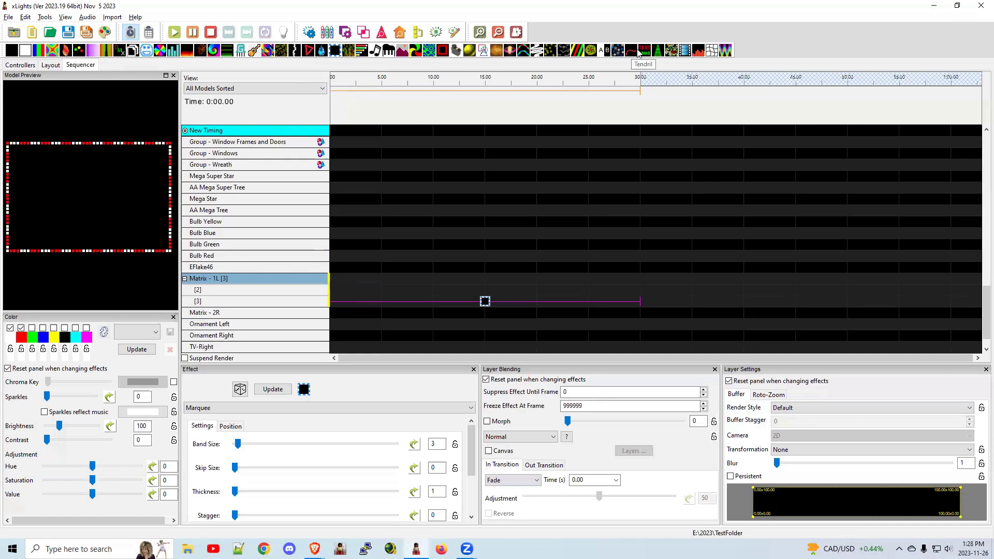
Step: Add a 30-second Text effect to Matrix - 1L's top layer reading 'TUNE TO'
{"action": "left_click_drag", "start_coordinate": [644, 51], "coordinate": [344, 281]}
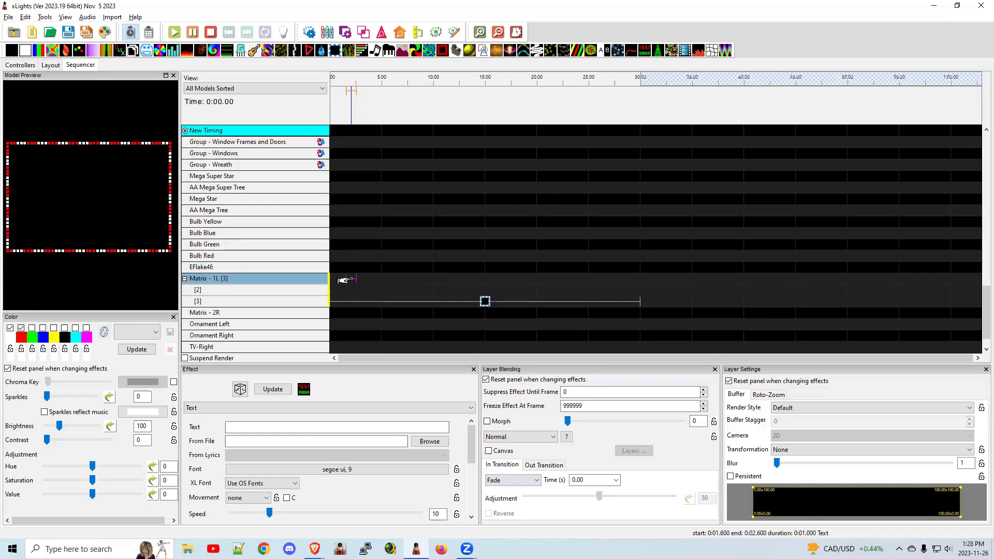
{"action": "left_click_drag", "start_coordinate": [342, 280], "coordinate": [339, 280]}
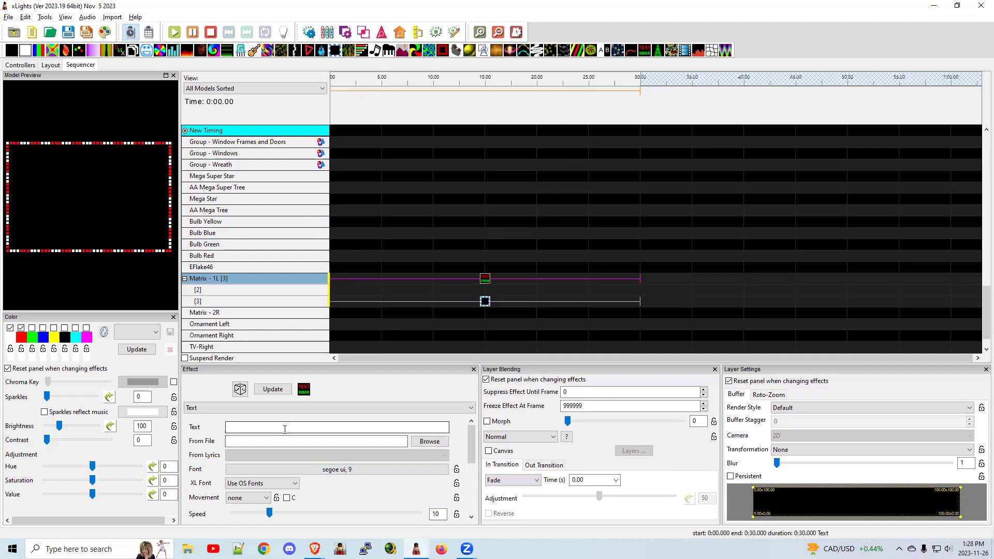
{"action": "left_click", "coordinate": [430, 441]}
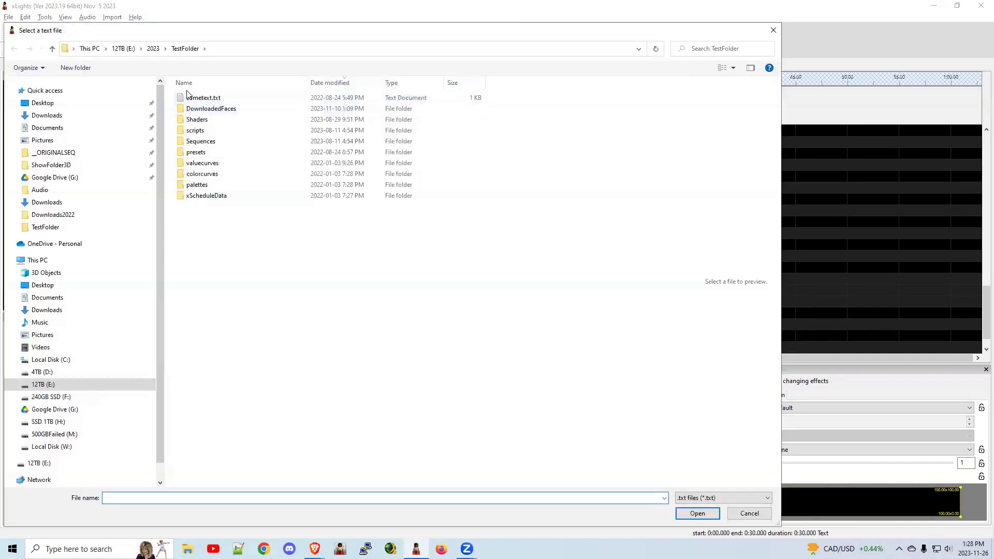
{"action": "left_click", "coordinate": [216, 100]}
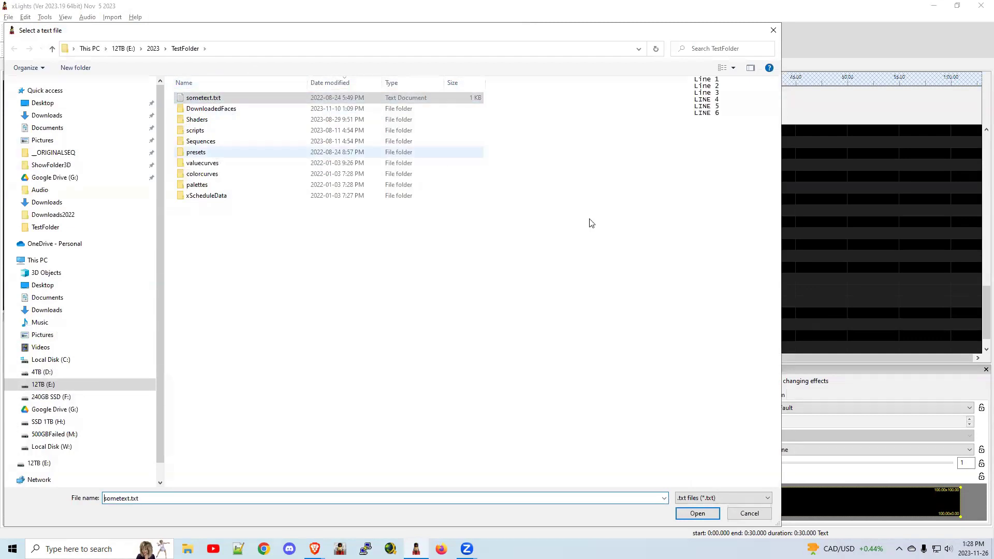
{"action": "left_click", "coordinate": [743, 515]}
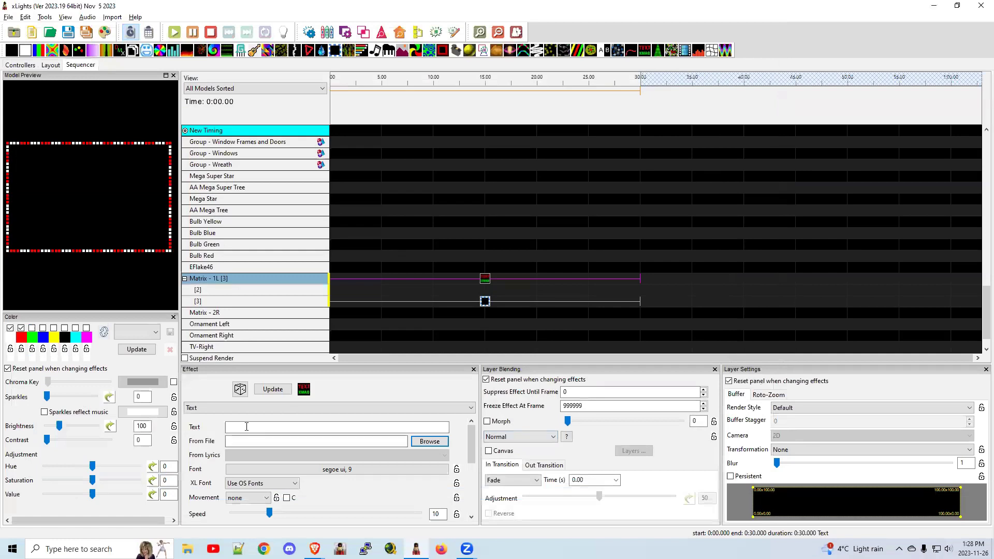
{"action": "left_click", "coordinate": [246, 426]}
{"action": "type", "text": "TUNE TO "}
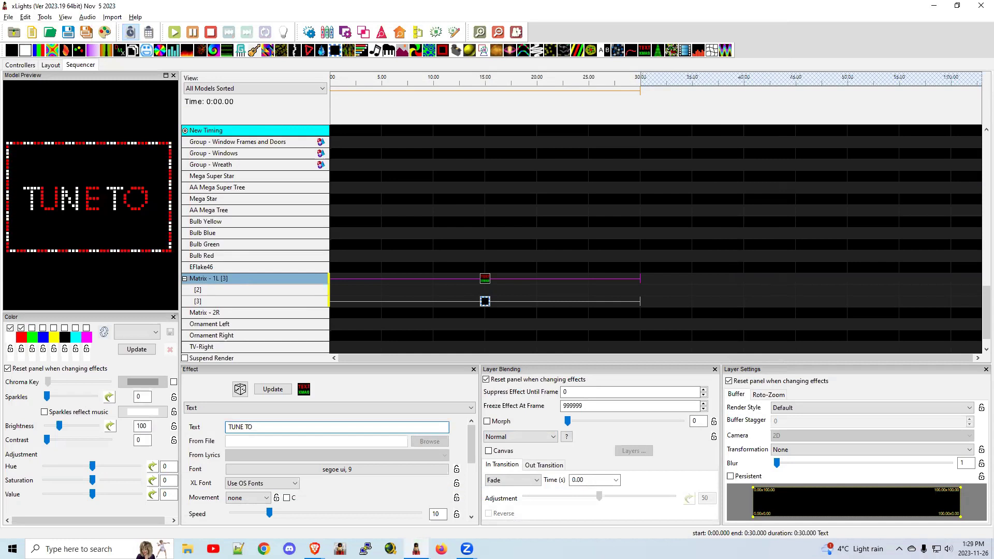
{"action": "type", "text": "I"}
Step: Limit the TUNE TO text to the matrix's Top Half buffer region
{"action": "right_click", "coordinate": [813, 504]}
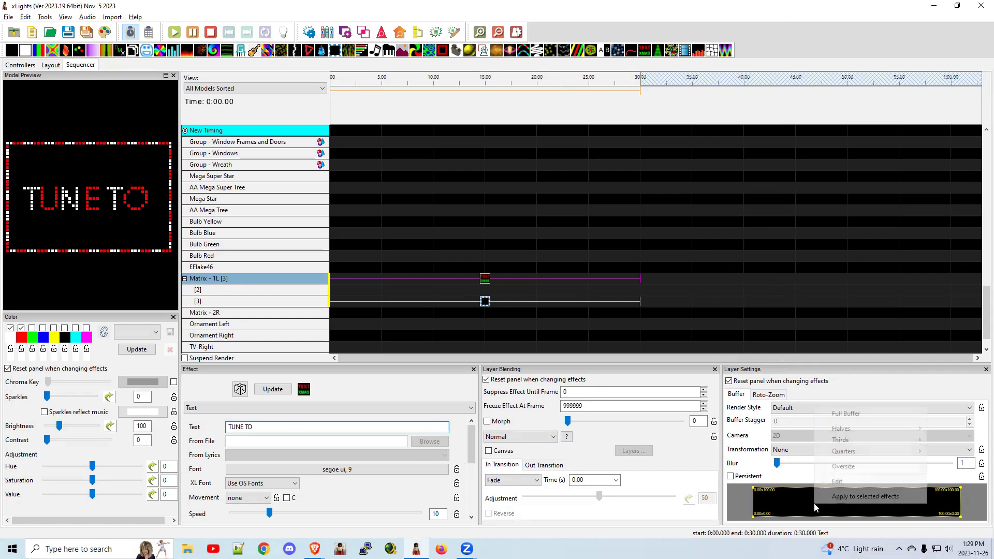
{"action": "mouse_move", "coordinate": [858, 431]}
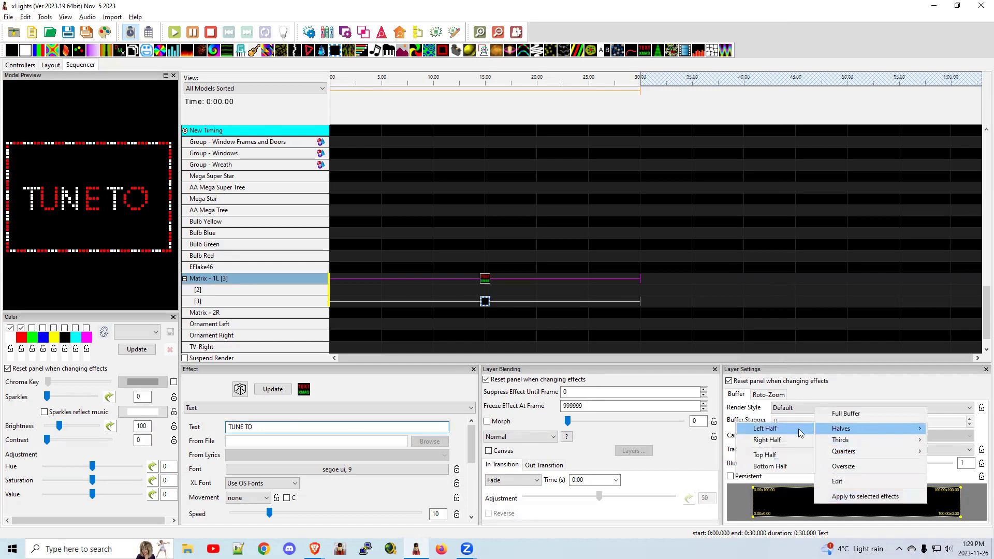
{"action": "left_click", "coordinate": [779, 455]}
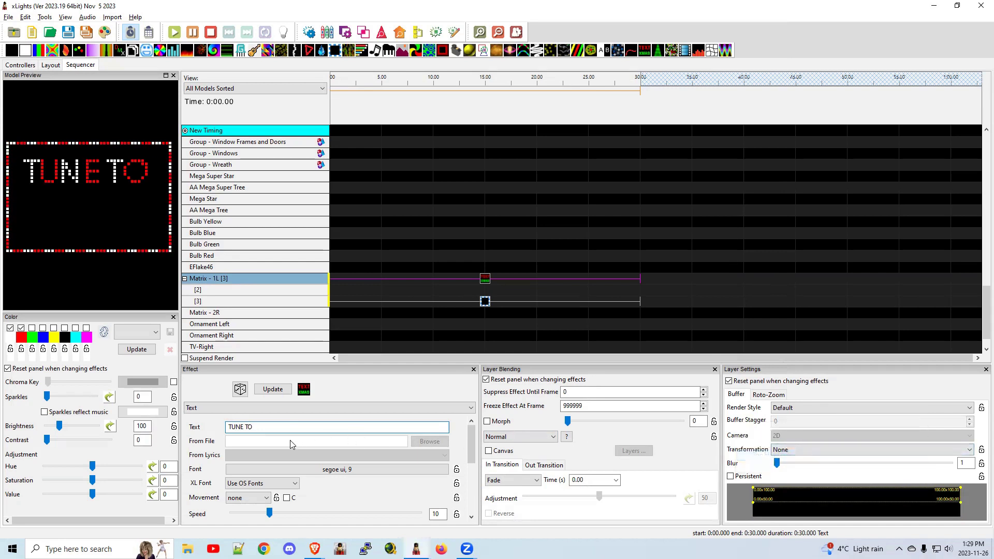
Step: Add a full 0–30 s Text effect on layer [2] reading '90.1'
{"action": "left_click", "coordinate": [265, 289]}
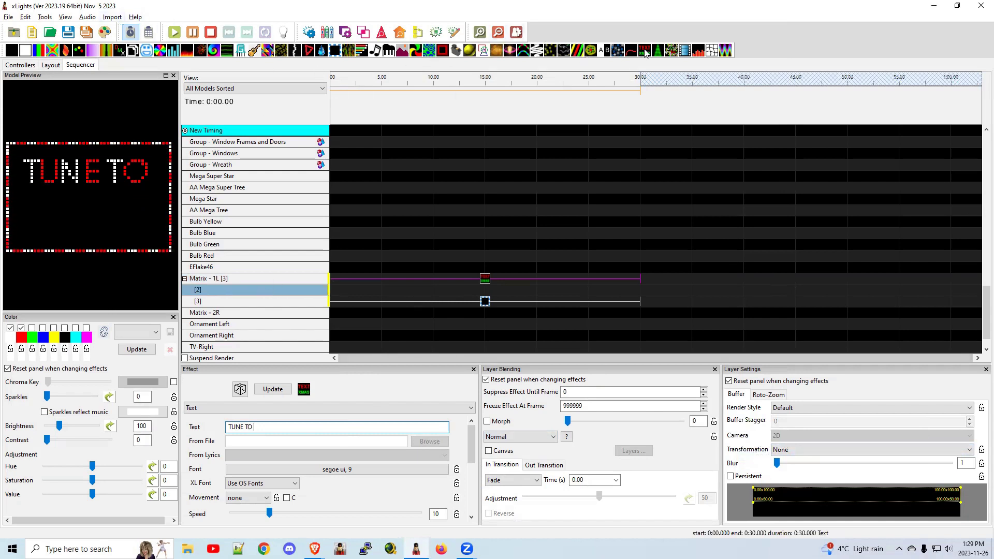
{"action": "left_click_drag", "start_coordinate": [646, 52], "coordinate": [371, 290]}
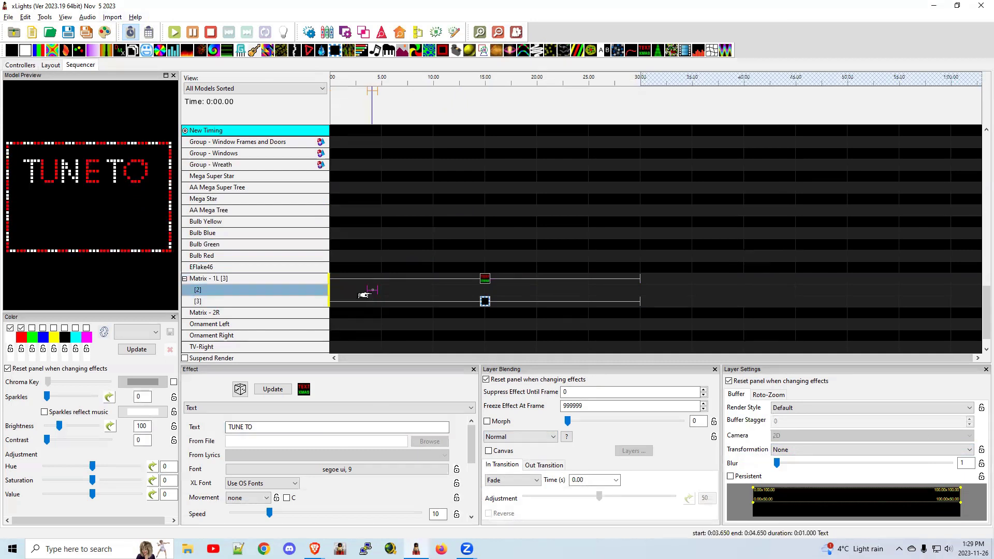
{"action": "left_click", "coordinate": [364, 295]}
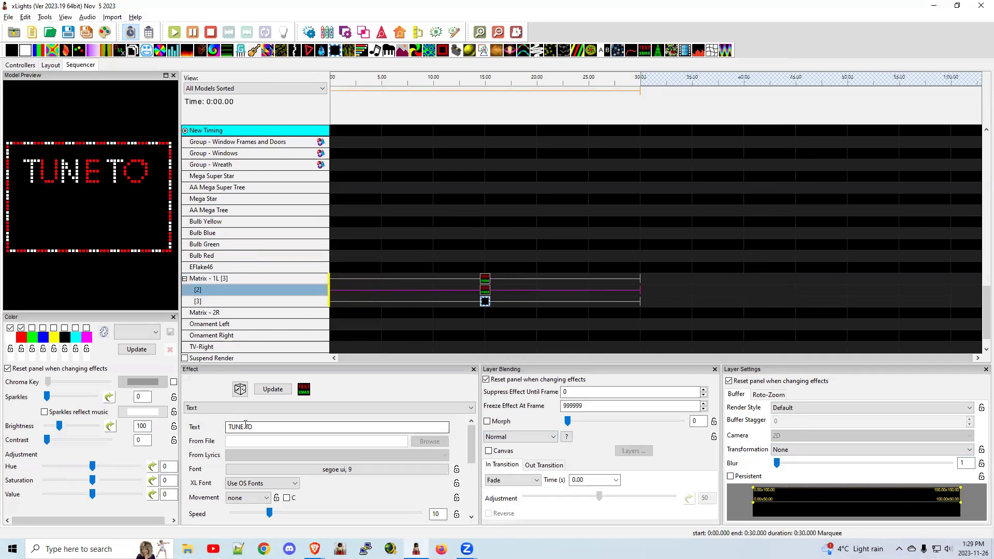
{"action": "triple_click", "coordinate": [246, 424]}
{"action": "type", "text": "90"}
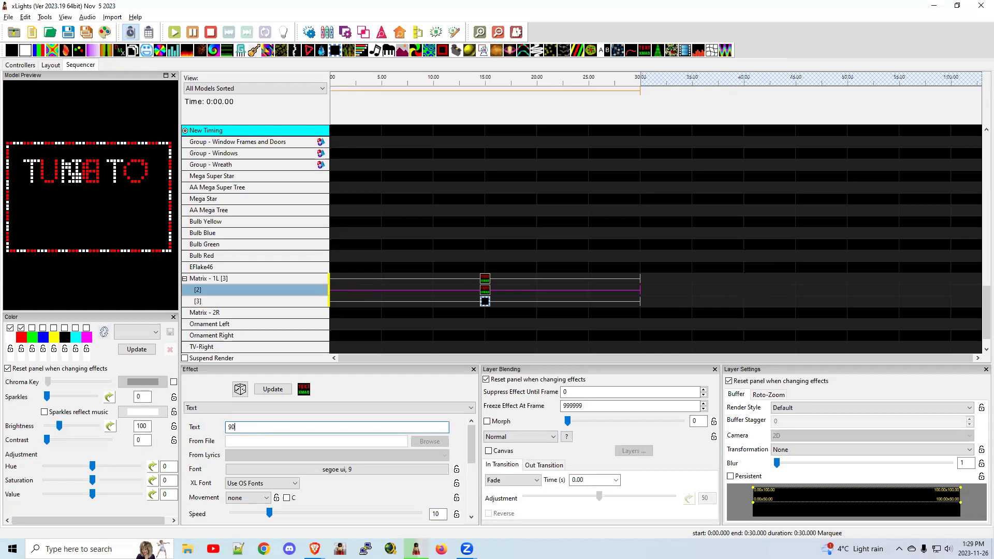
{"action": "type", "text": ".1"}
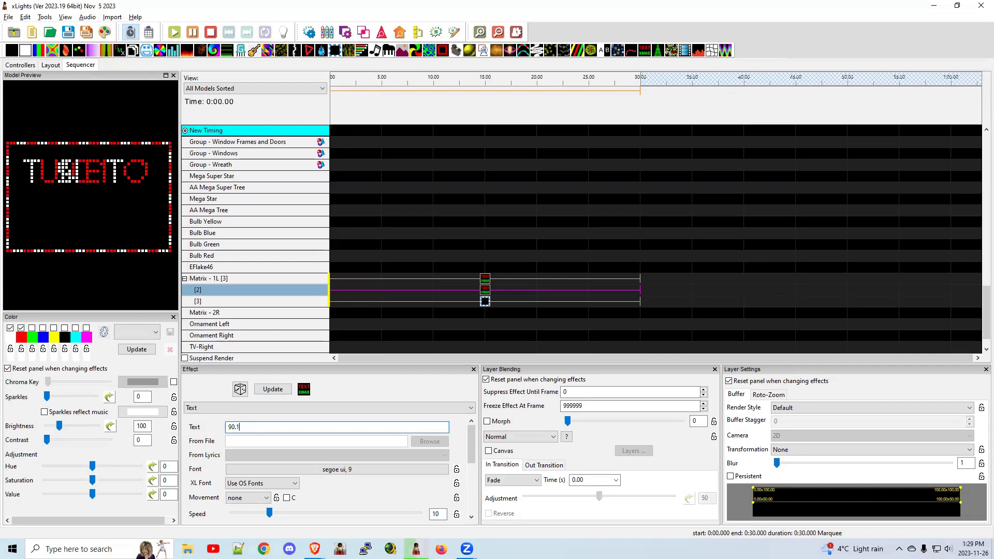
Step: Put the 90.1 text on the Bottom Half in the 6-6x6 Thin XL font, removing the space
{"action": "right_click", "coordinate": [826, 504]}
{"action": "mouse_move", "coordinate": [868, 432]}
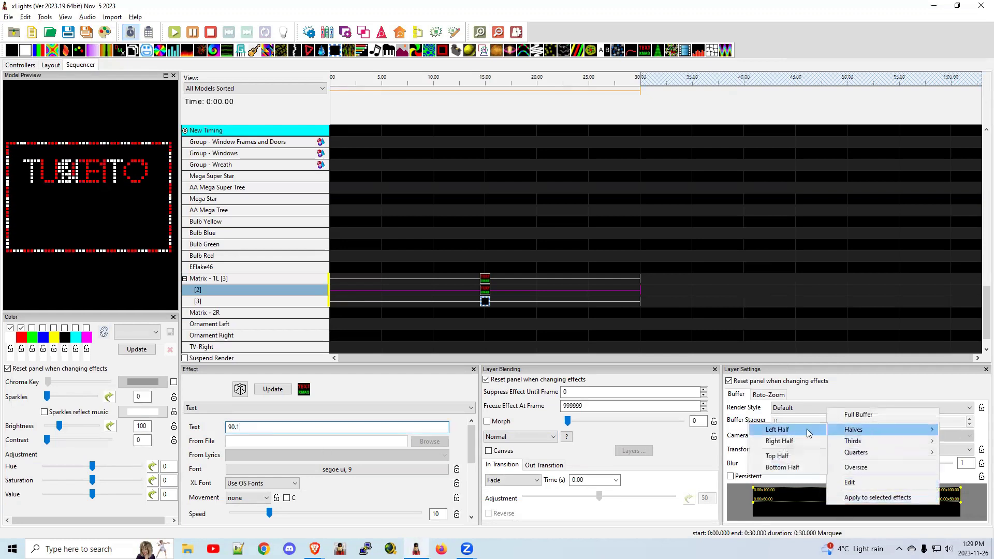
{"action": "left_click", "coordinate": [776, 467]}
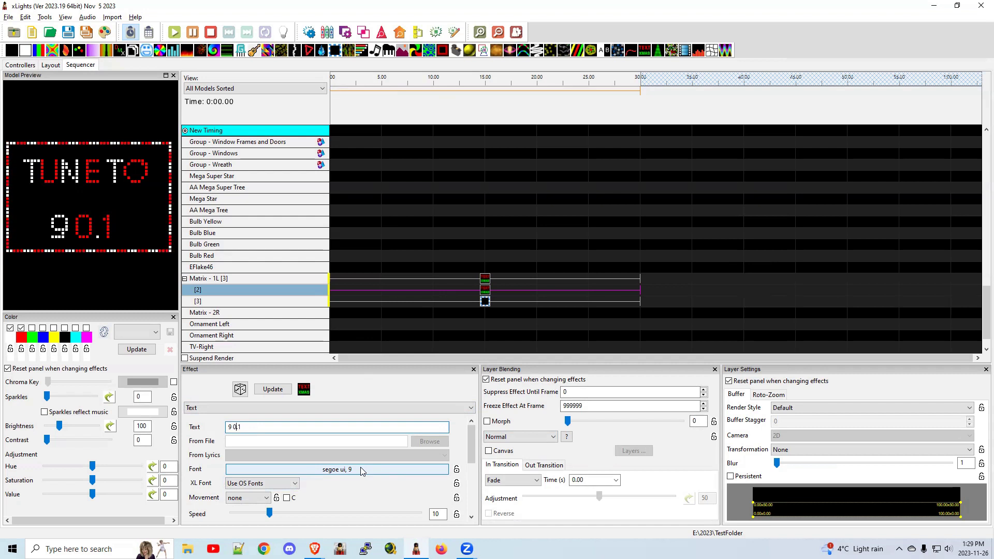
{"action": "left_click", "coordinate": [260, 483]}
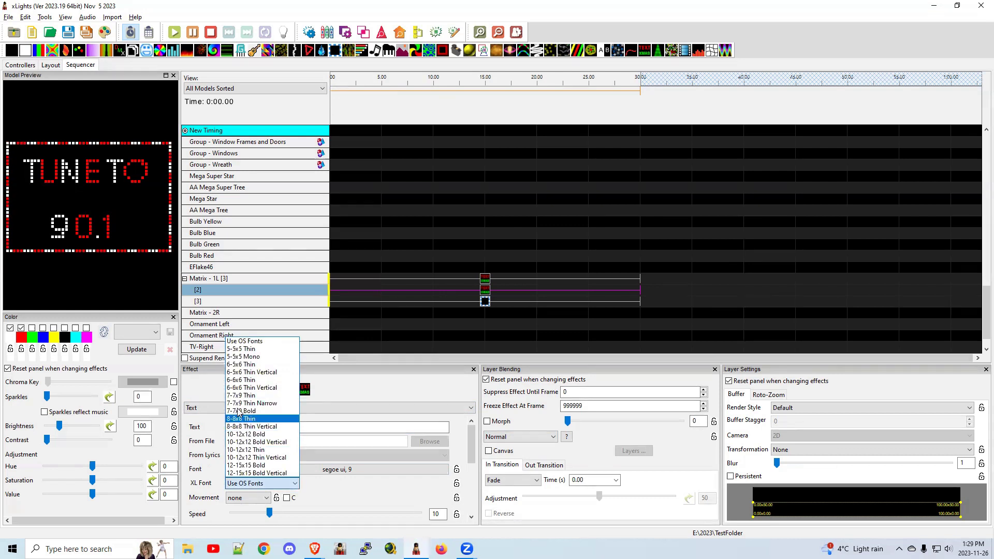
{"action": "left_click", "coordinate": [242, 381]}
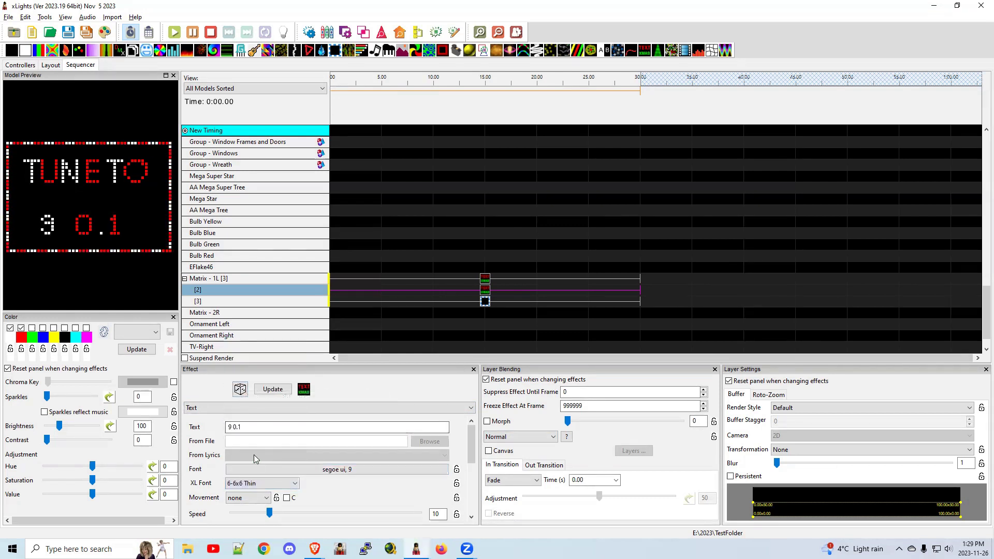
{"action": "left_click", "coordinate": [233, 429]}
{"action": "key", "text": "BackSpace"}
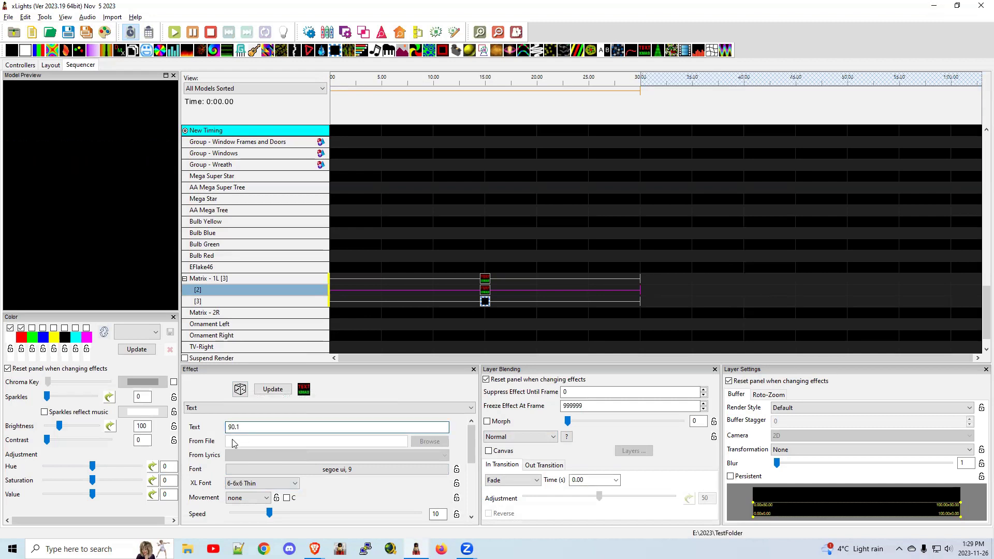
Step: Insert a new layer on Matrix - 1L and fill layer [3] with Snow Flakes, replacing a Strobe
{"action": "right_click", "coordinate": [296, 289]}
{"action": "left_click", "coordinate": [352, 307]}
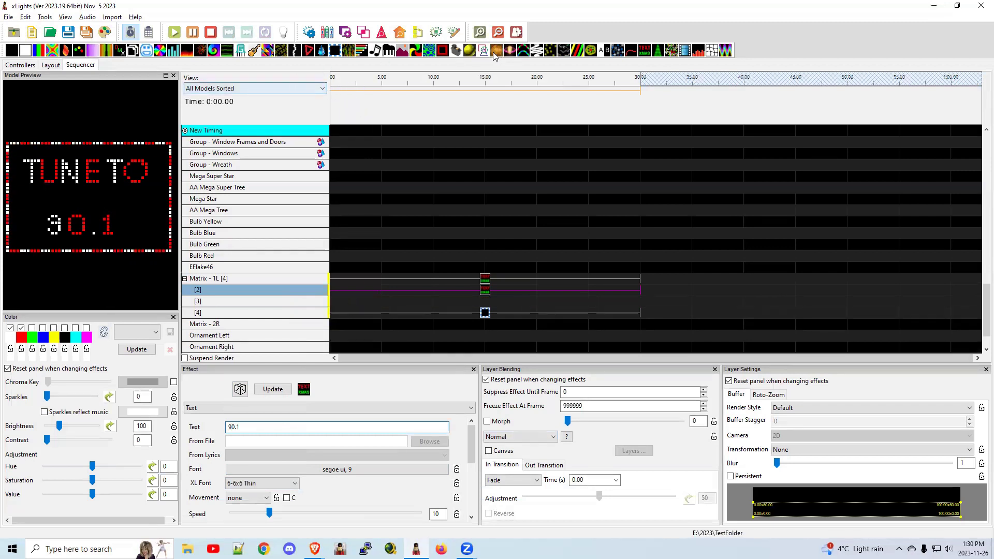
{"action": "left_click_drag", "start_coordinate": [618, 50], "coordinate": [350, 301]}
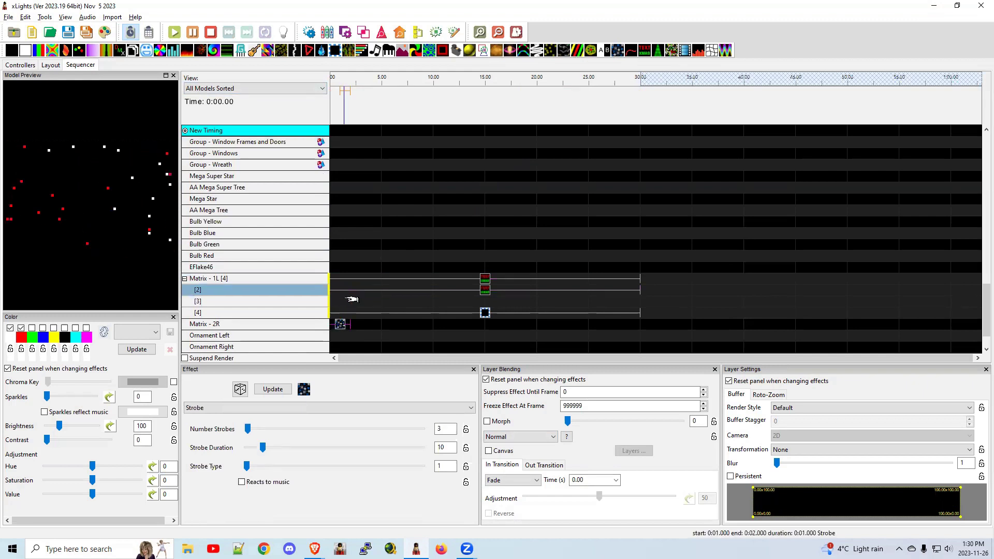
{"action": "left_click_drag", "start_coordinate": [351, 300], "coordinate": [348, 296]}
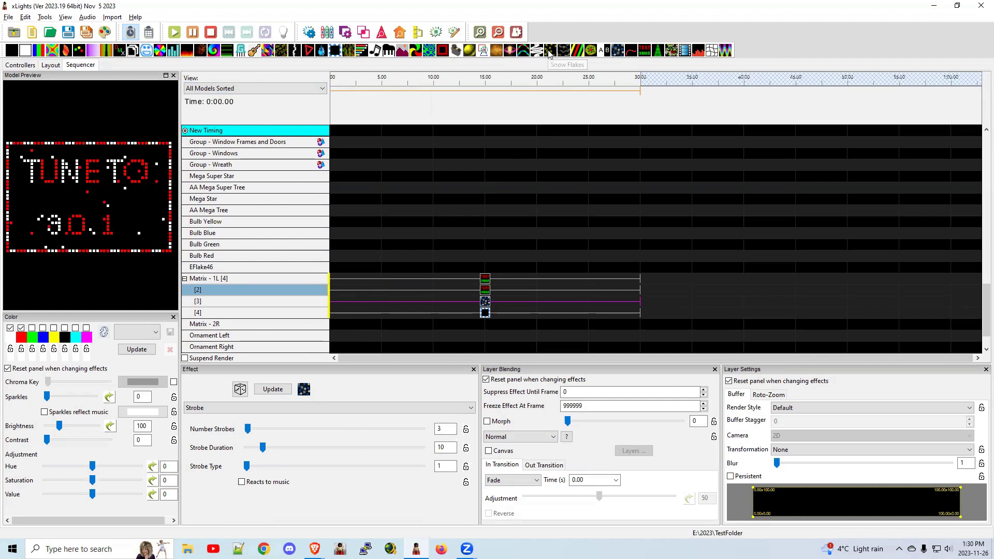
{"action": "left_click_drag", "start_coordinate": [549, 53], "coordinate": [483, 303]}
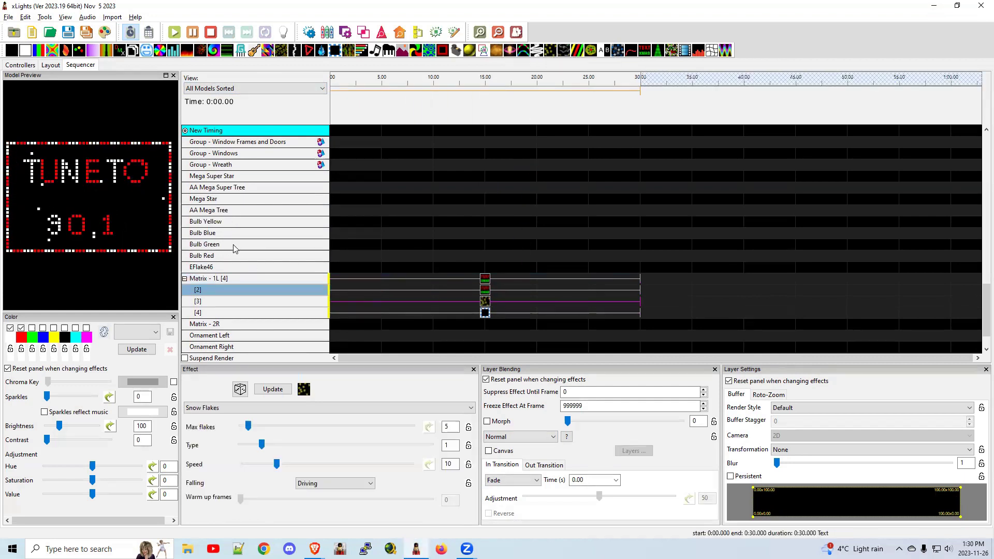
Step: Save the sequence as TuneTo, render all effects, and save again
{"action": "left_click", "coordinate": [68, 32]}
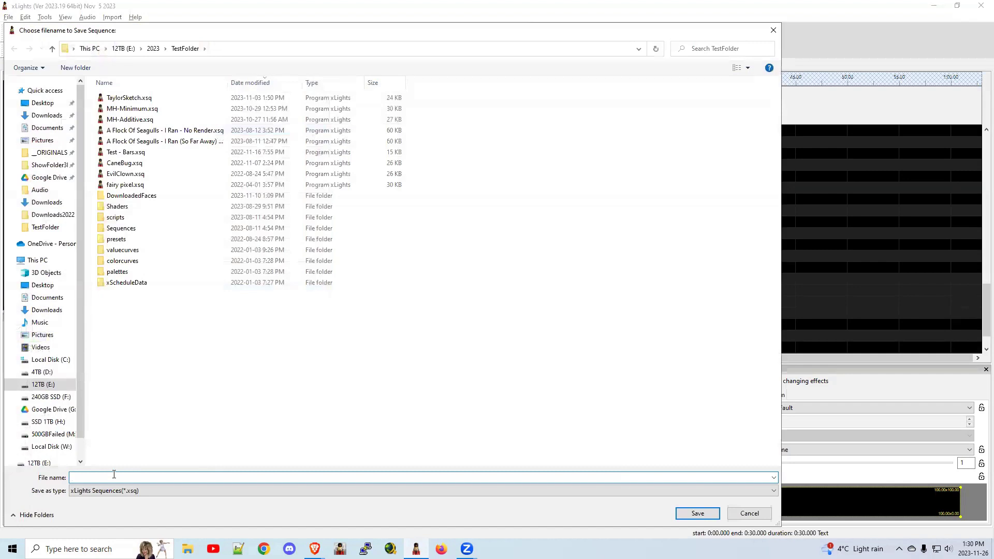
{"action": "type", "text": "TuneTo"}
{"action": "key", "text": "Return"}
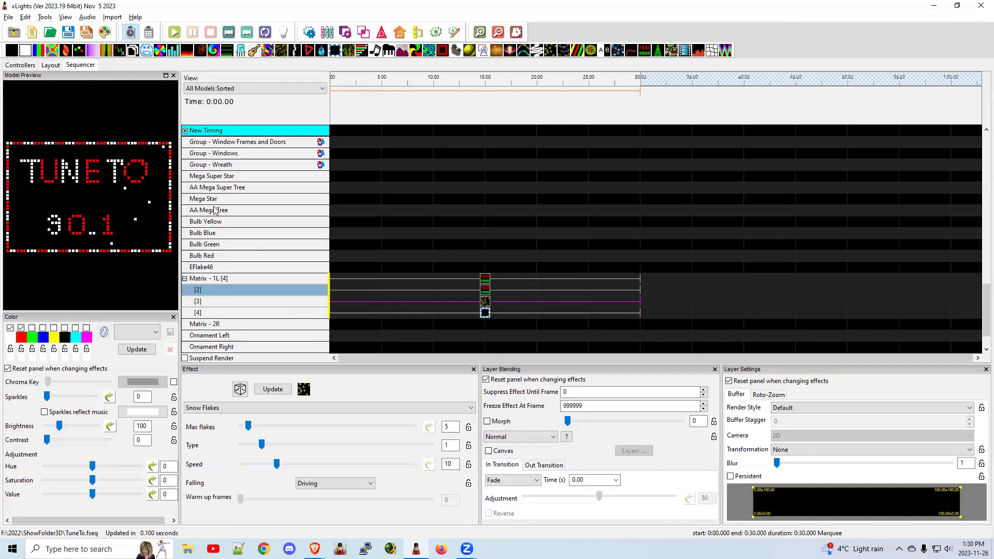
{"action": "left_click", "coordinate": [104, 33]}
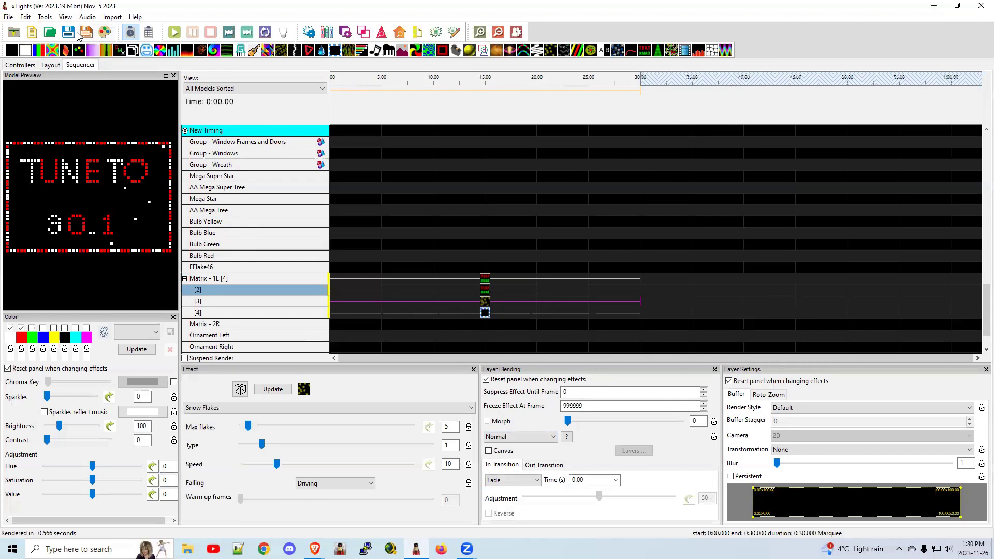
{"action": "left_click", "coordinate": [71, 33]}
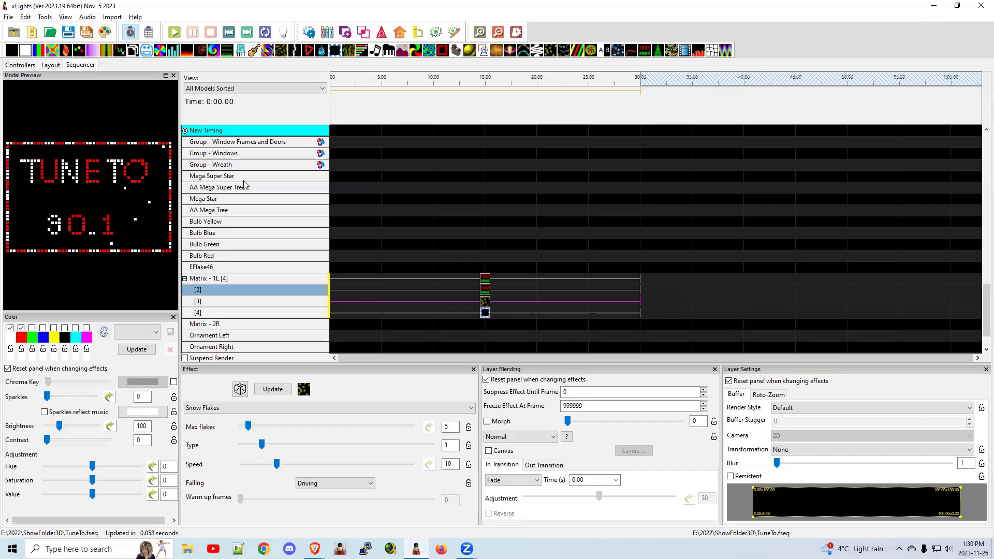
Step: Select the Matrix - 1L row and bring up its model options
{"action": "left_click", "coordinate": [242, 278]}
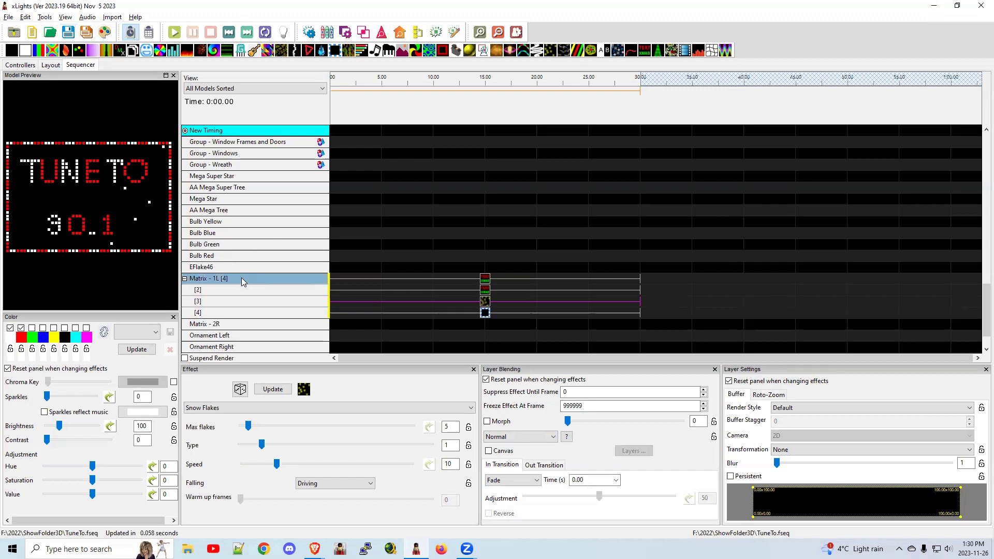
{"action": "right_click", "coordinate": [242, 280]}
{"action": "mouse_move", "coordinate": [313, 434]}
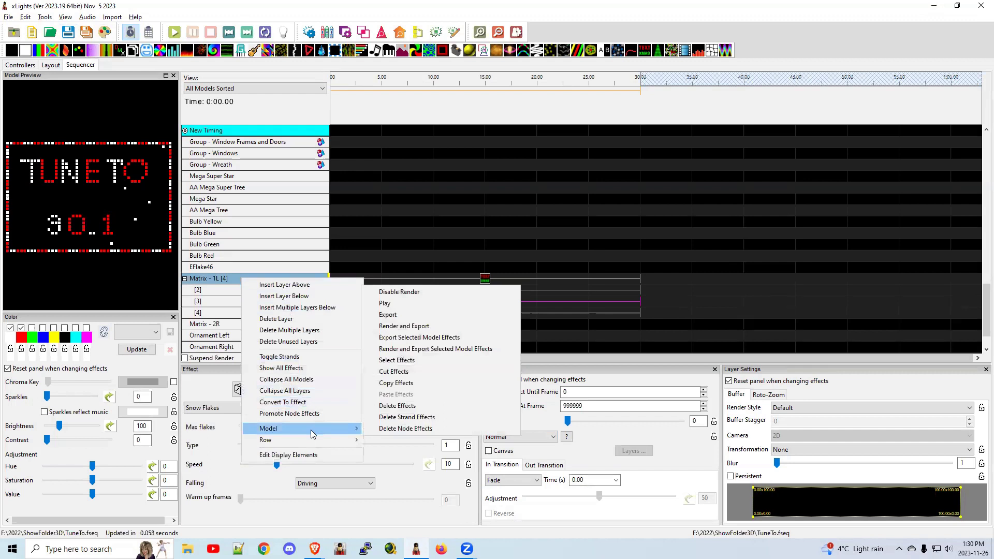
Step: Set up a Render and Export of Matrix - 1L as FPP Compressed Sub sequence TuneTo.eseq
{"action": "left_click", "coordinate": [419, 327]}
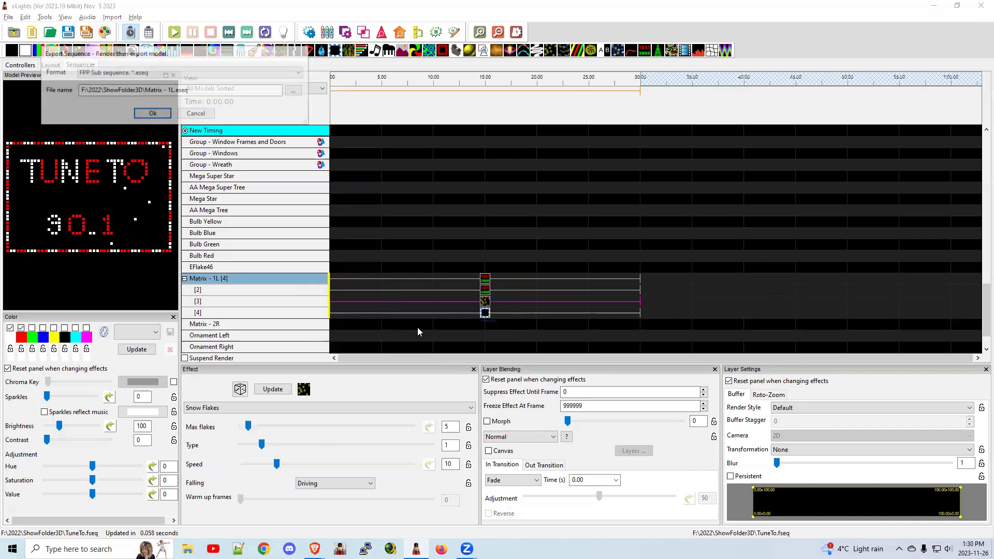
{"action": "left_click", "coordinate": [252, 76]}
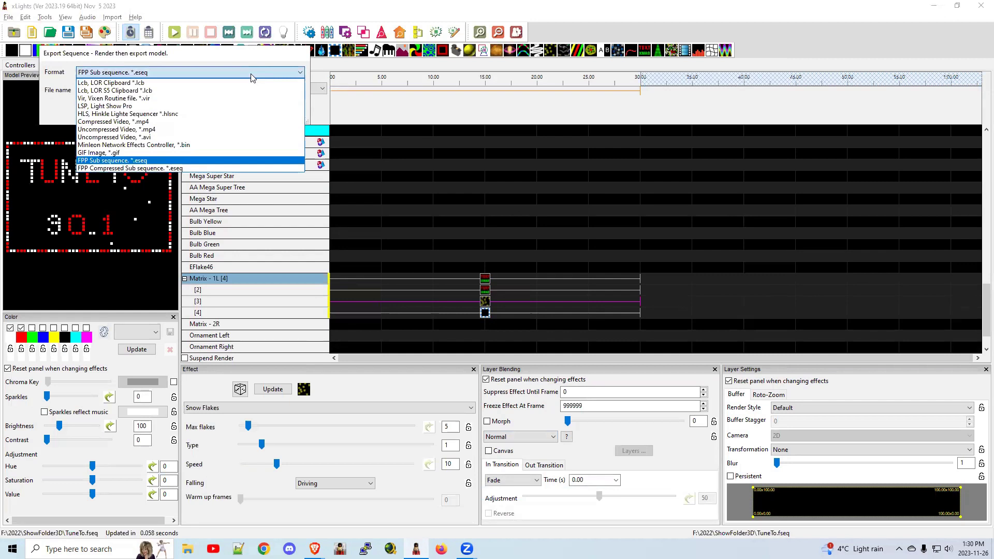
{"action": "left_click", "coordinate": [137, 168]}
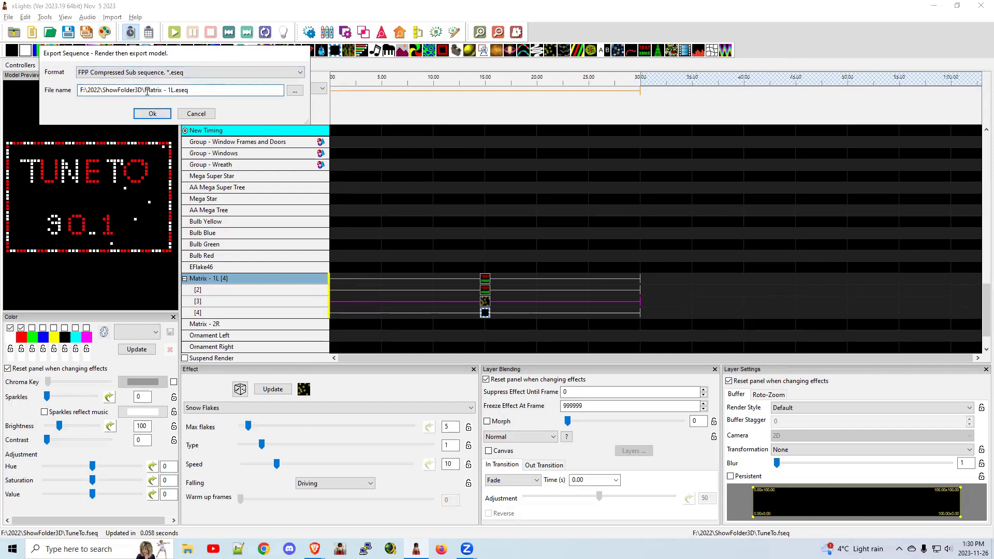
{"action": "key", "text": "Delete"}
{"action": "type", "text": "TuneTo"}
{"action": "key", "text": "Delete"}
{"action": "key", "text": "Delete"}
{"action": "key", "text": "Delete"}
{"action": "key", "text": "Delete"}
{"action": "key", "text": "Delete"}
{"action": "key", "text": "Delete"}
{"action": "key", "text": "Delete"}
{"action": "key", "text": "Delete"}
{"action": "key", "text": "Delete"}
{"action": "key", "text": "Delete"}
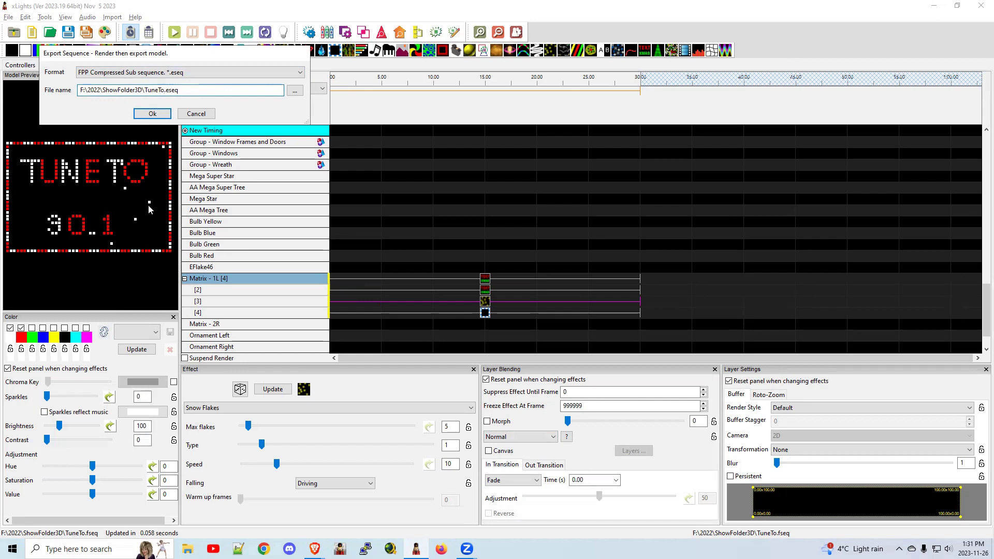
Step: Run the TuneTo.eseq export and switch to the FPPMain web interface
{"action": "left_click", "coordinate": [152, 114]}
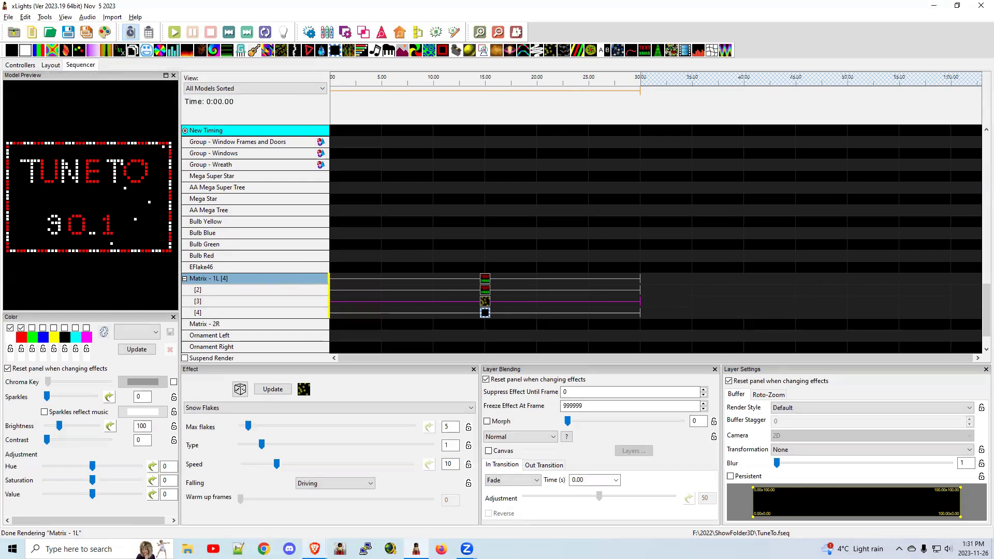
{"action": "mouse_move", "coordinate": [315, 549]}
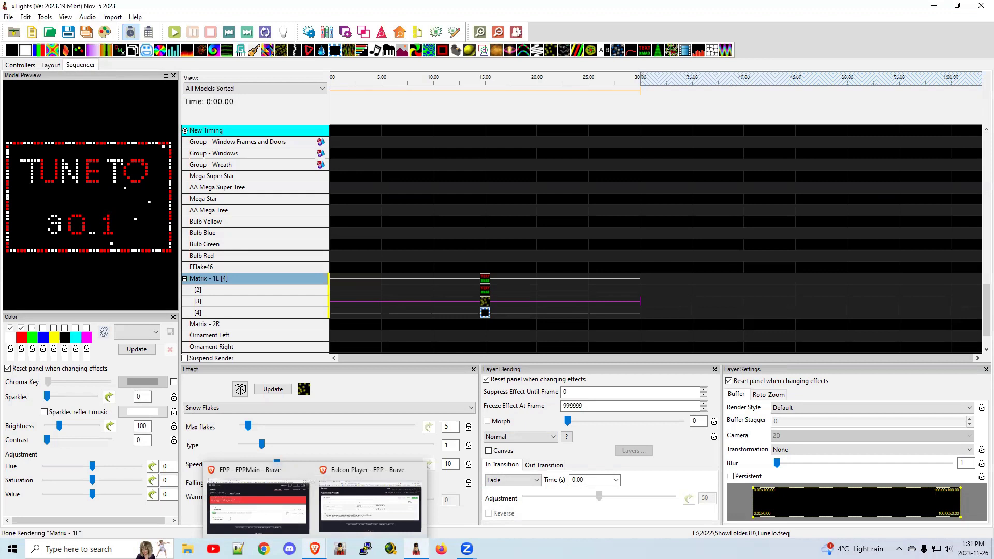
{"action": "left_click", "coordinate": [269, 505]}
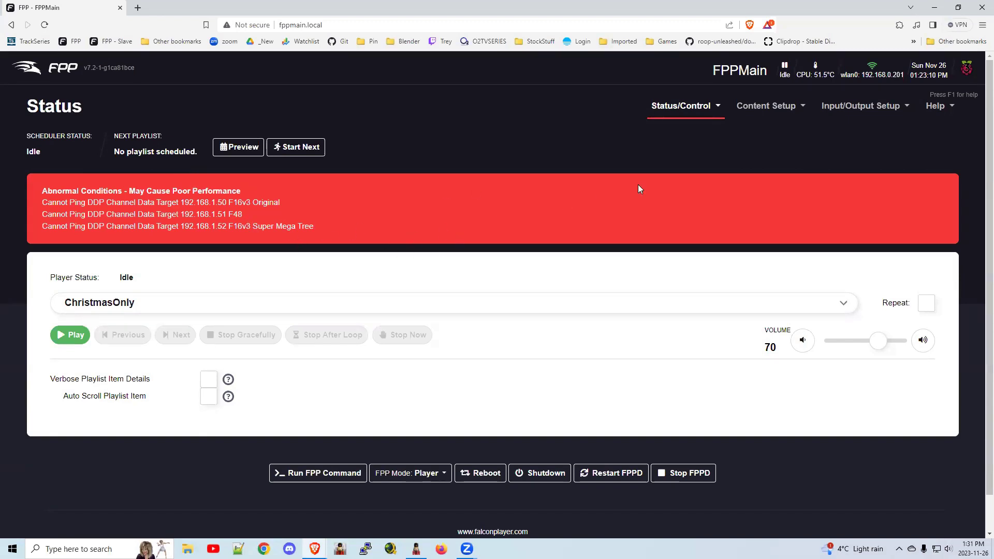
Step: Open Content Setup > File Manager's Effects tab and bring up the upload file picker
{"action": "left_click", "coordinate": [758, 109]}
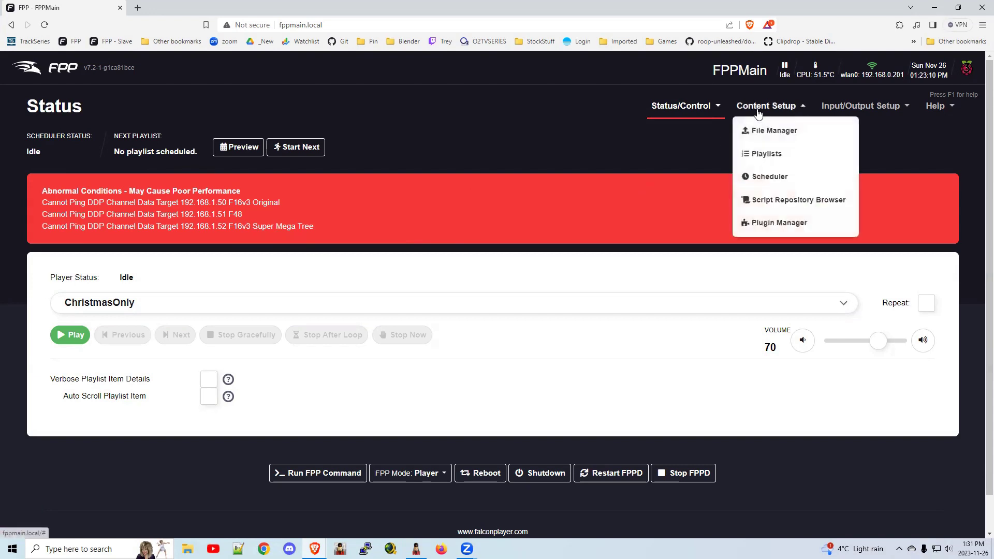
{"action": "left_click", "coordinate": [774, 132]}
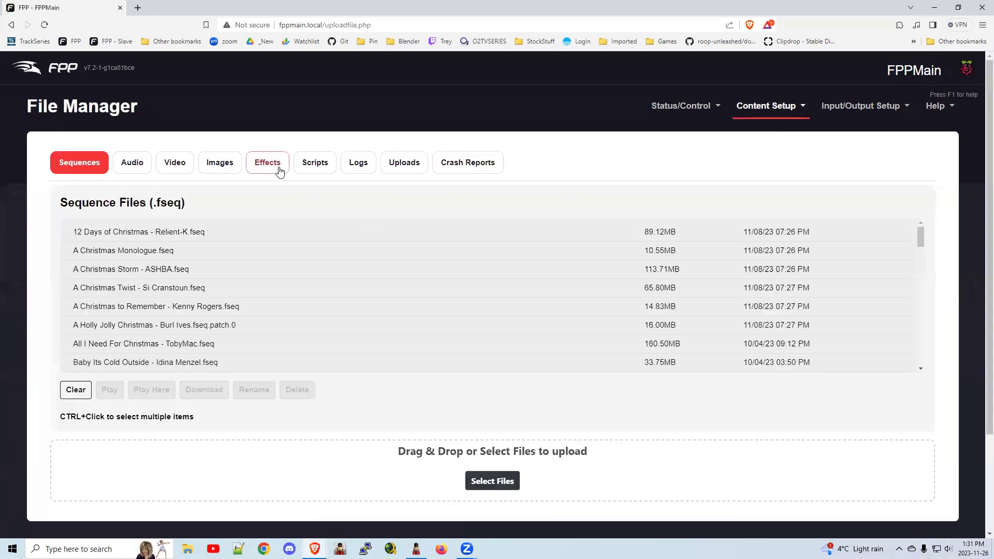
{"action": "left_click", "coordinate": [279, 170]}
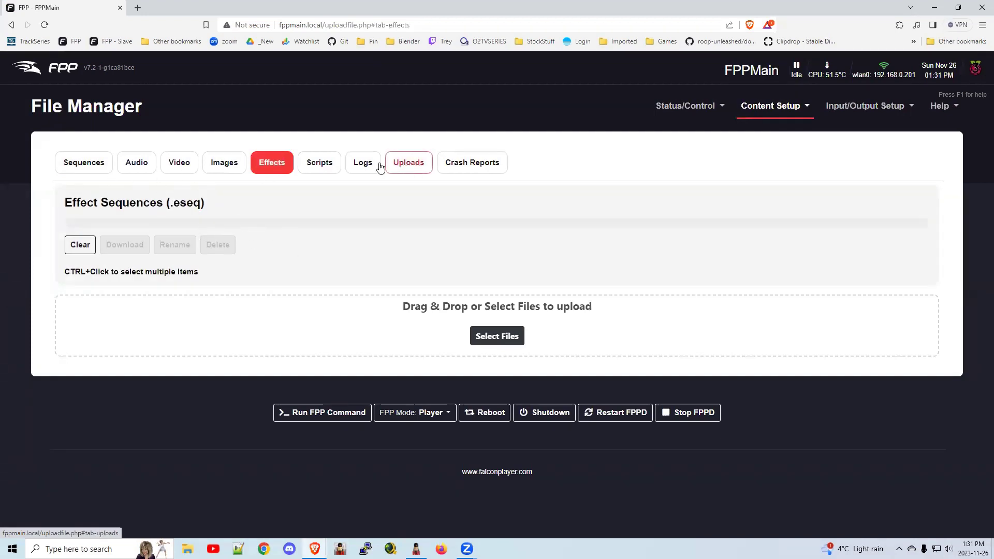
{"action": "left_click", "coordinate": [504, 334]}
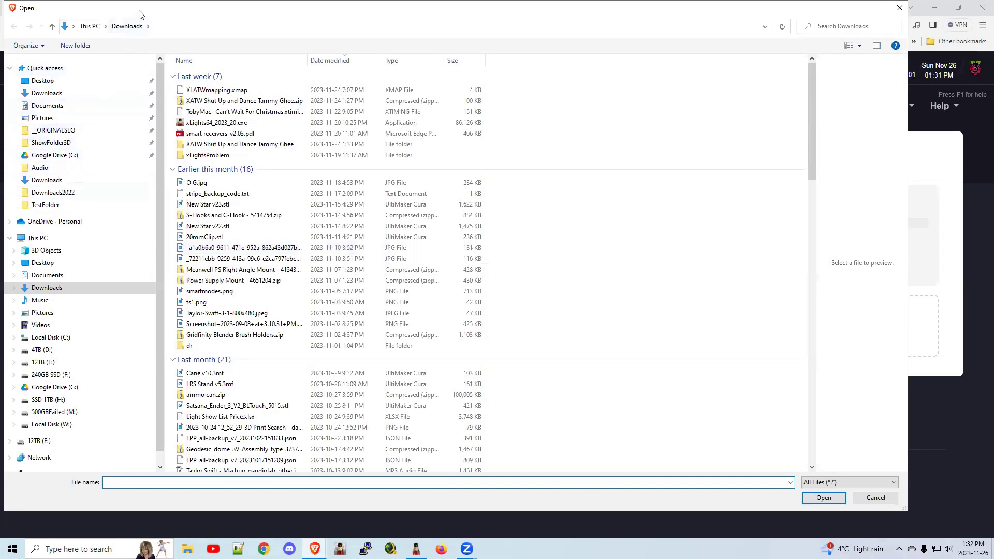
Step: Dismiss the file picker and return to the TuneTo sequence in xLights
{"action": "key", "text": "Escape"}
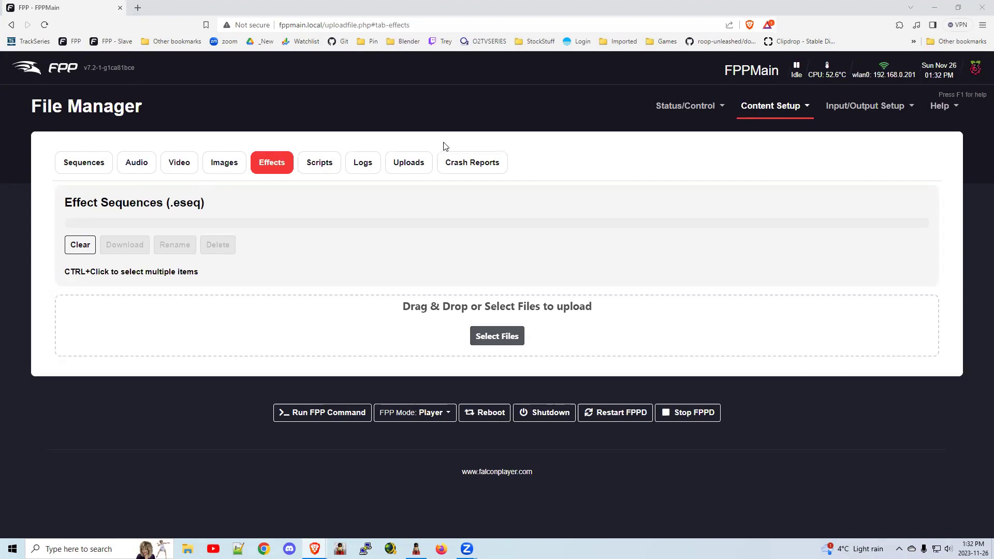
{"action": "key", "text": "alt+Tab"}
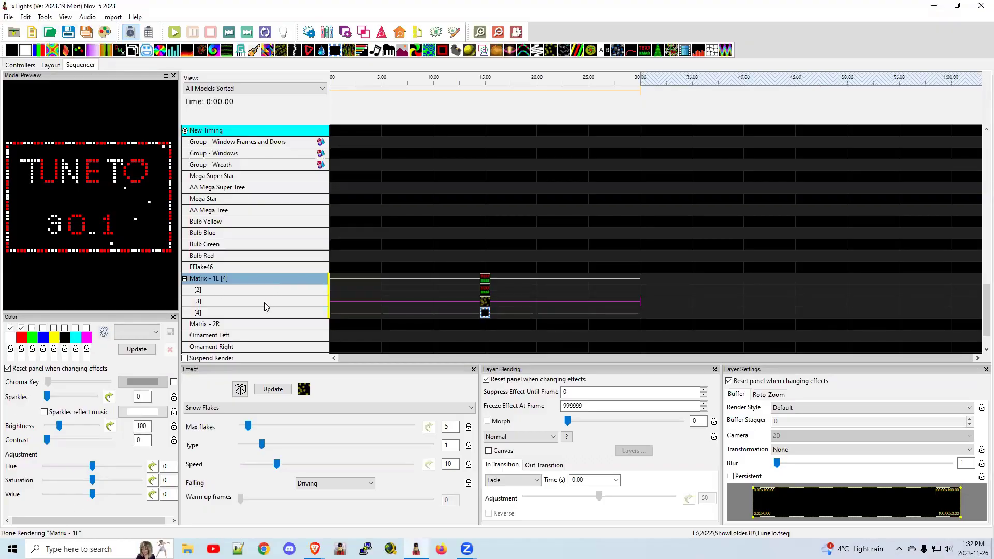
Step: Render and export the Matrix - 1L model again, then return to FPP's web interface
{"action": "right_click", "coordinate": [252, 281]}
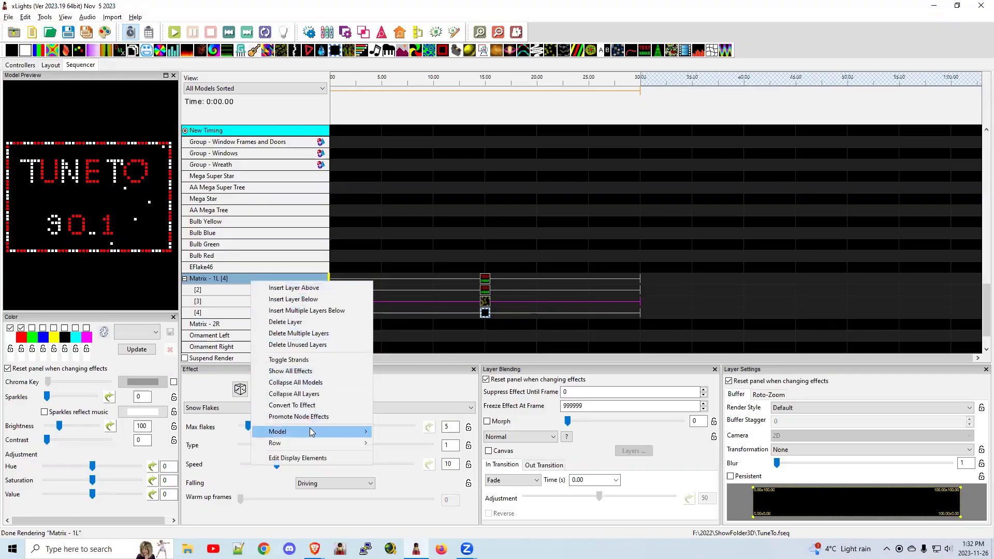
{"action": "mouse_move", "coordinate": [312, 432]}
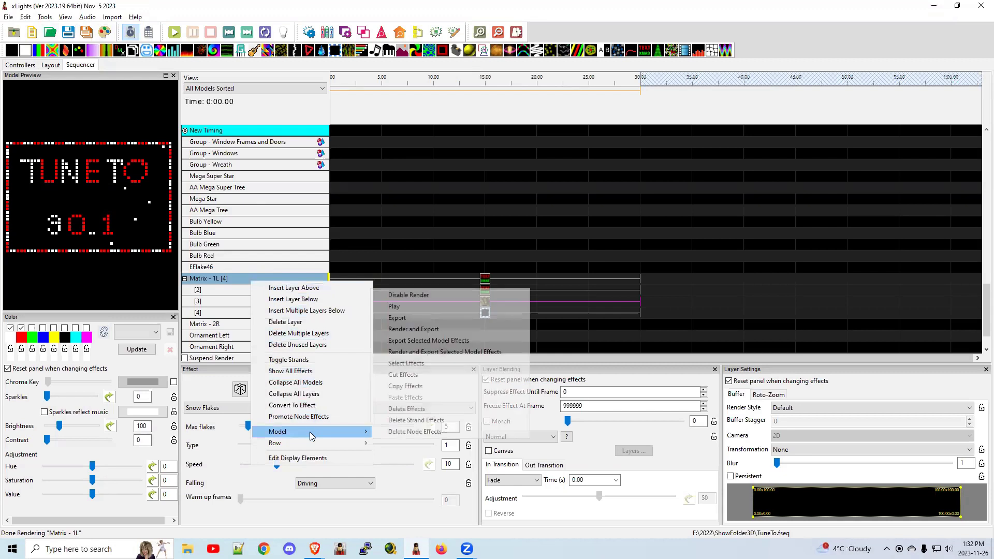
{"action": "left_click", "coordinate": [403, 330]}
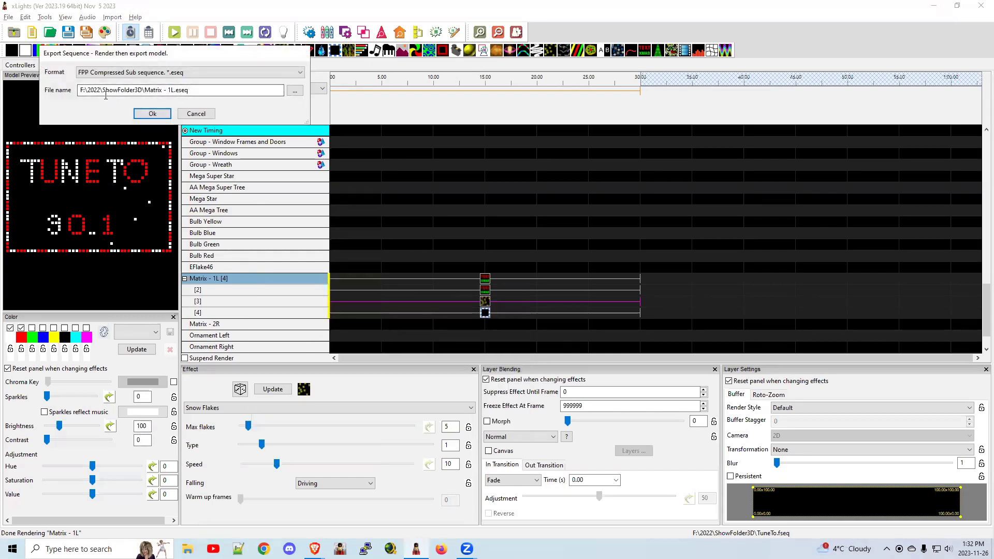
{"action": "key", "text": "alt+Tab"}
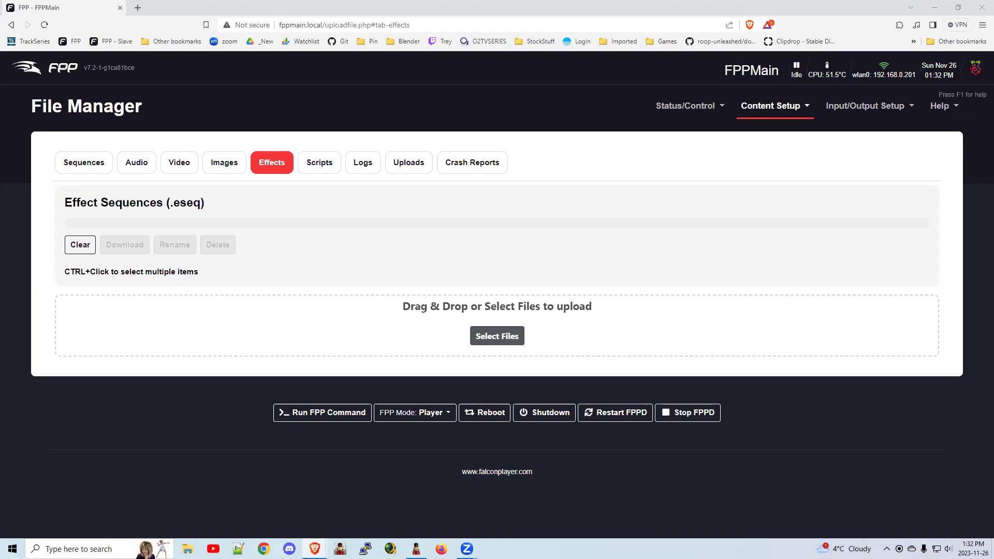
Step: Upload TuneTo.eseq (176.00KB) to FPP's Effect Sequences through the File Manager
{"action": "left_click_drag", "start_coordinate": [516, 336], "coordinate": [480, 352]}
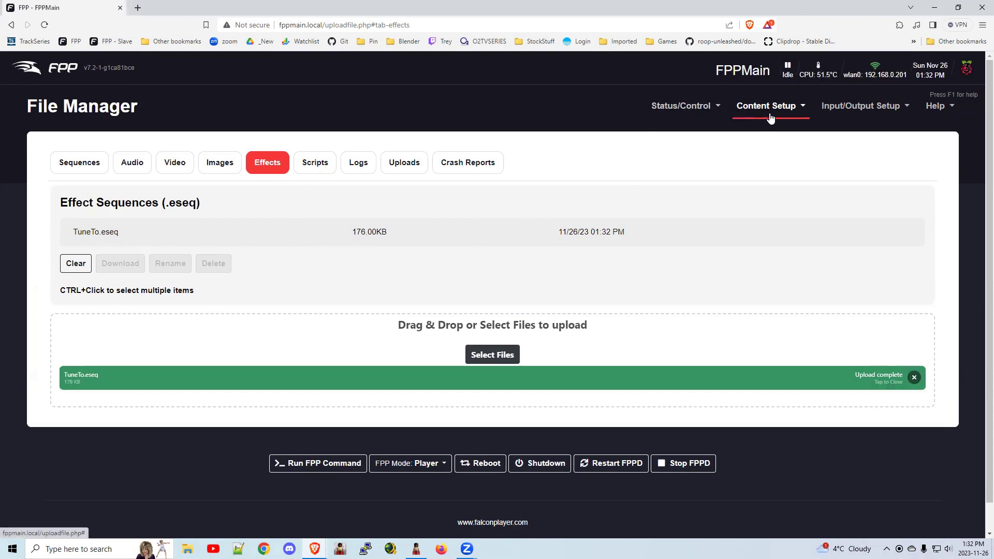
{"action": "left_click", "coordinate": [687, 110]}
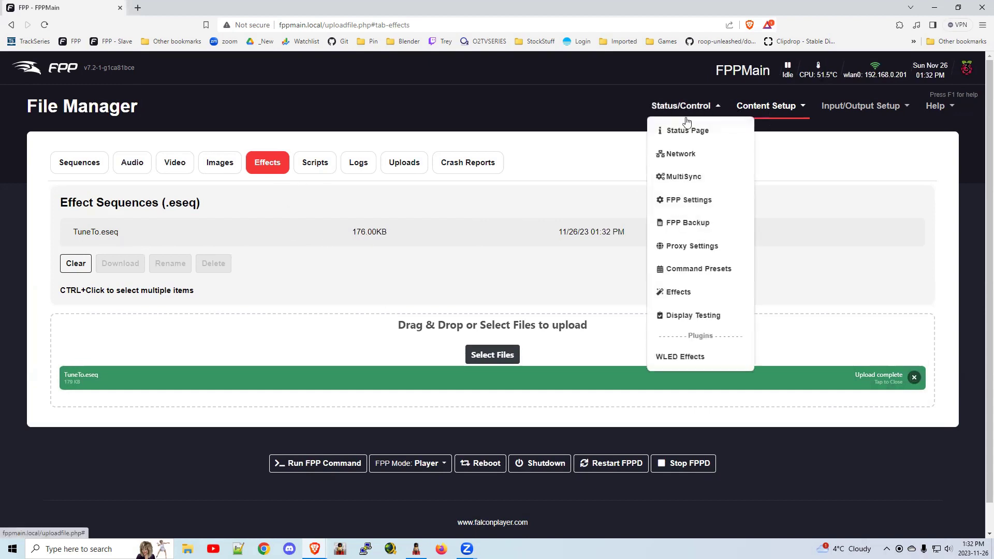
Step: Add a new command preset named PLAYLIST_STARTED using the Effect Start command
{"action": "left_click", "coordinate": [694, 275]}
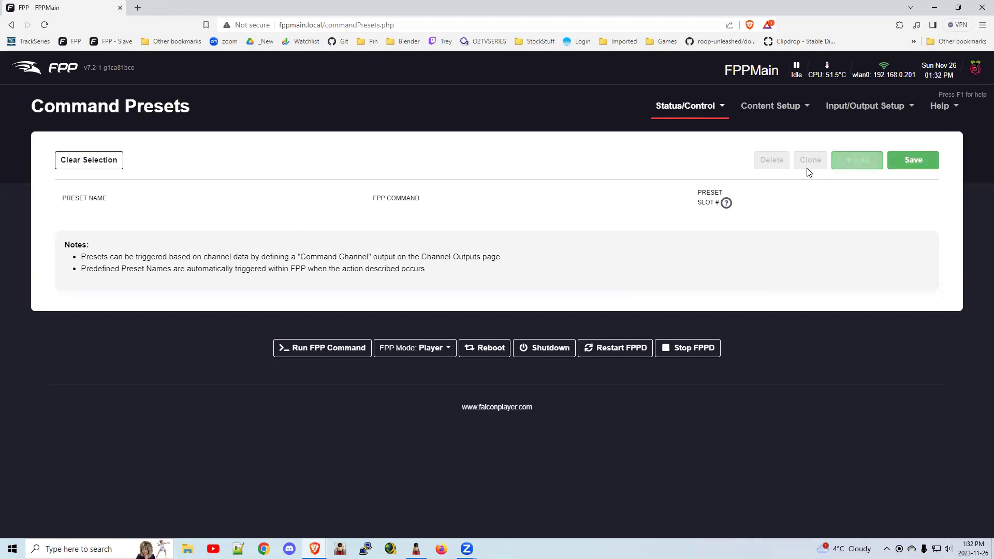
{"action": "left_click", "coordinate": [858, 161]}
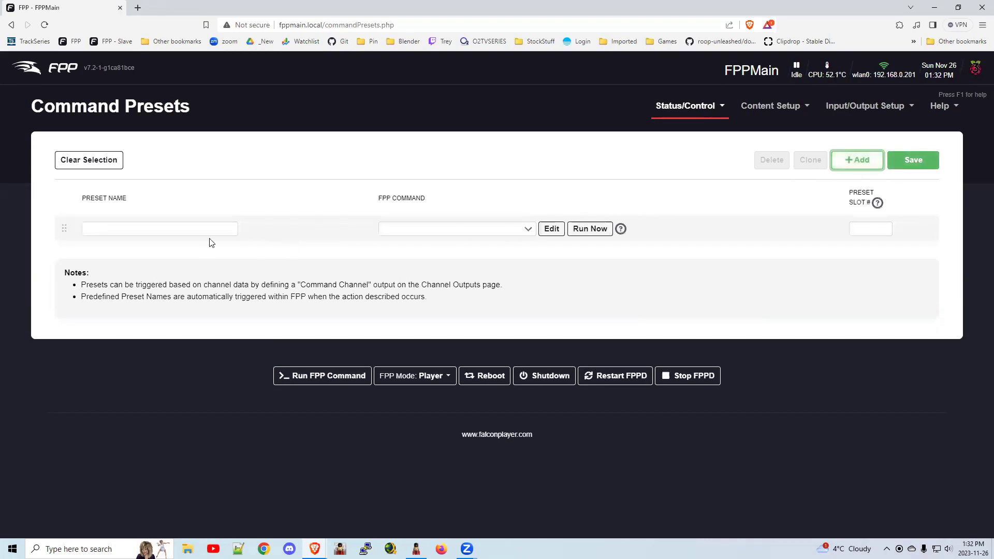
{"action": "left_click", "coordinate": [214, 229]}
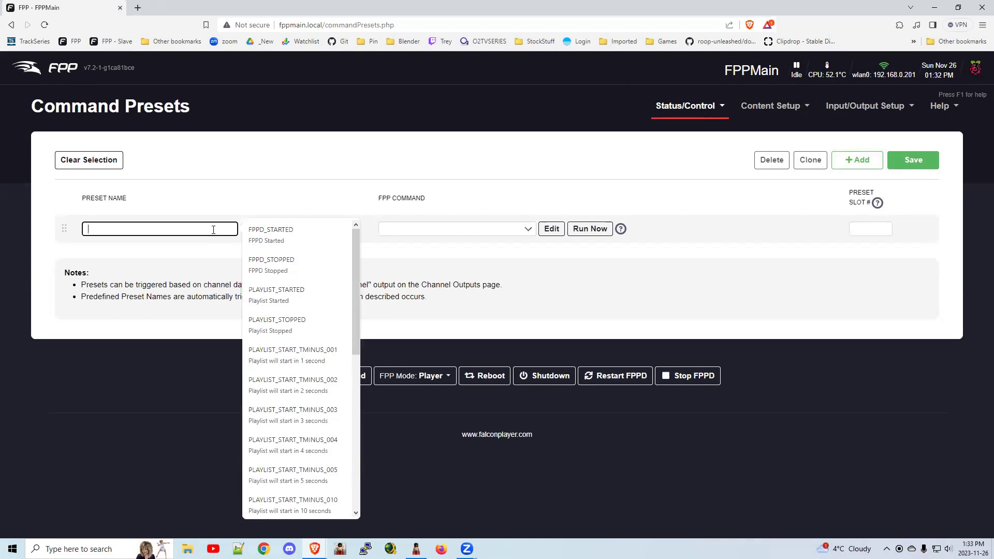
{"action": "left_click", "coordinate": [277, 294]}
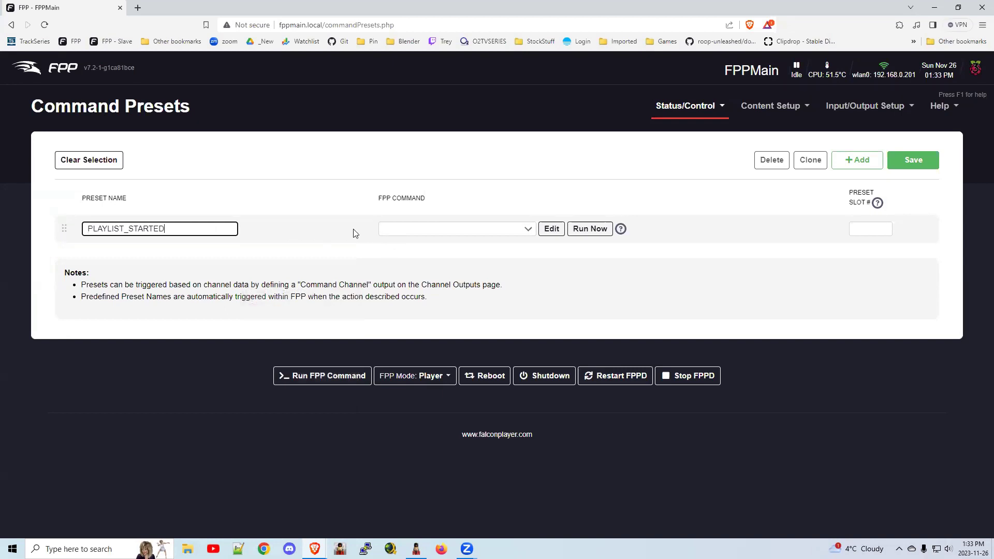
{"action": "left_click", "coordinate": [444, 236]}
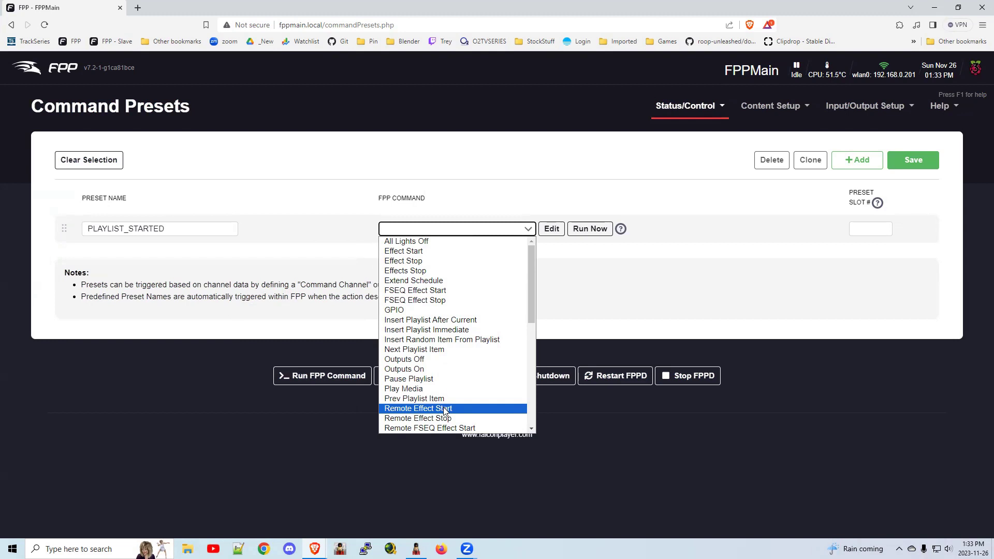
{"action": "left_click", "coordinate": [424, 252]}
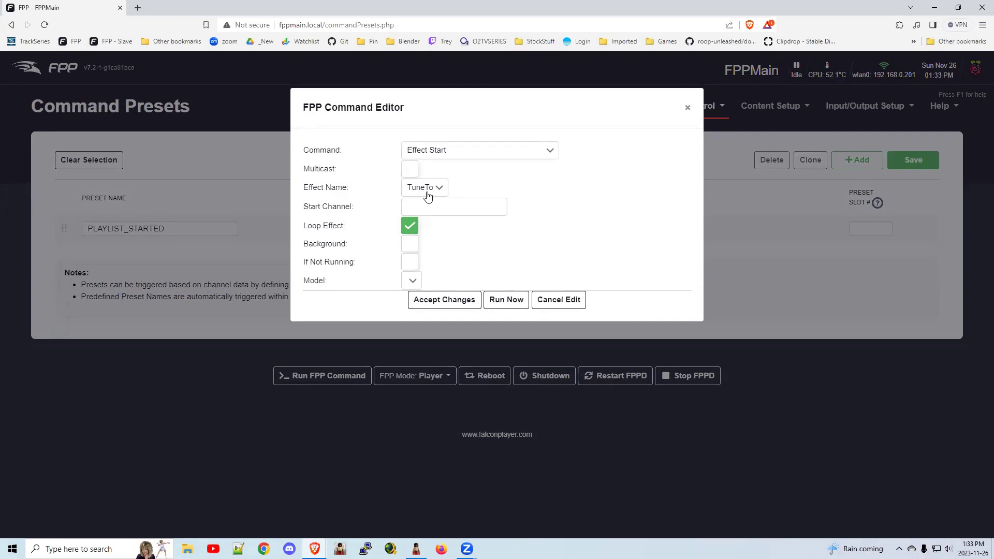
Step: Give the TuneTo Effect Start start channel 1, Background and If Not Running, then accept
{"action": "left_click", "coordinate": [421, 206]}
{"action": "left_click", "coordinate": [412, 246]}
{"action": "left_click", "coordinate": [410, 266]}
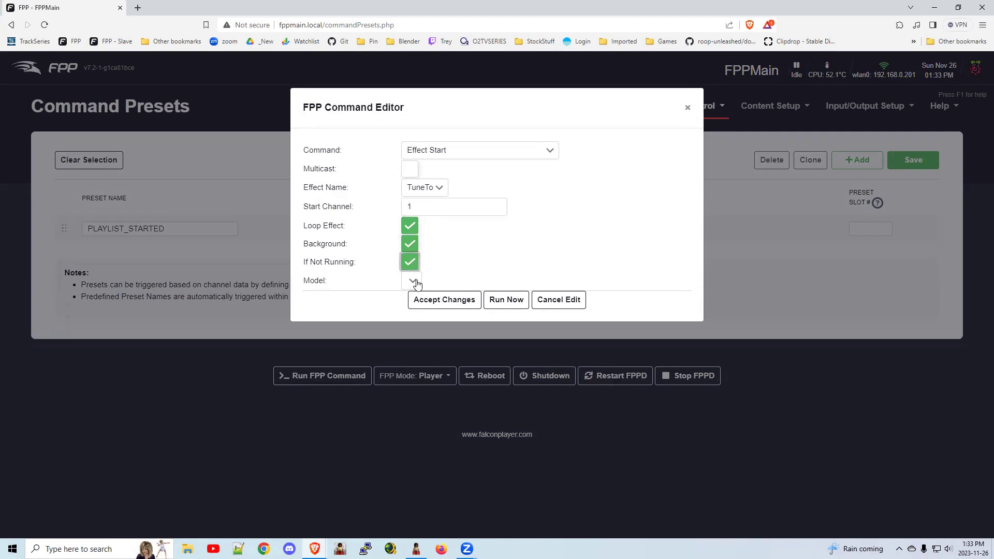
{"action": "left_click", "coordinate": [412, 282]}
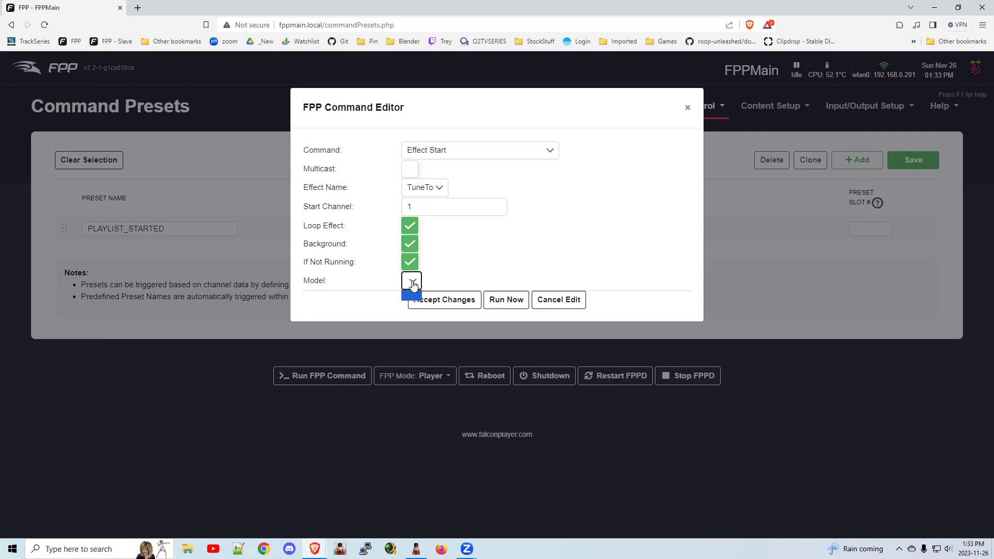
{"action": "left_click", "coordinate": [446, 280]}
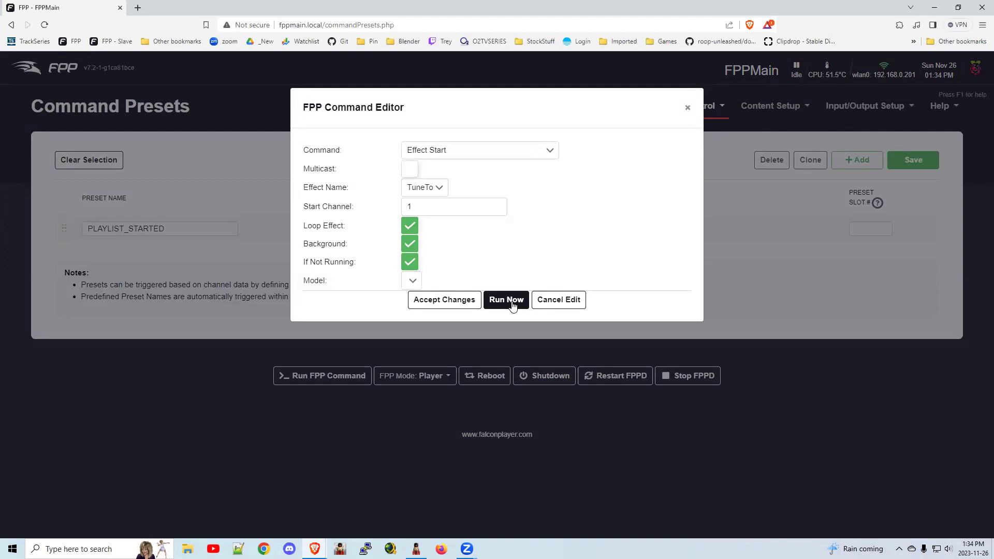
{"action": "left_click", "coordinate": [460, 302]}
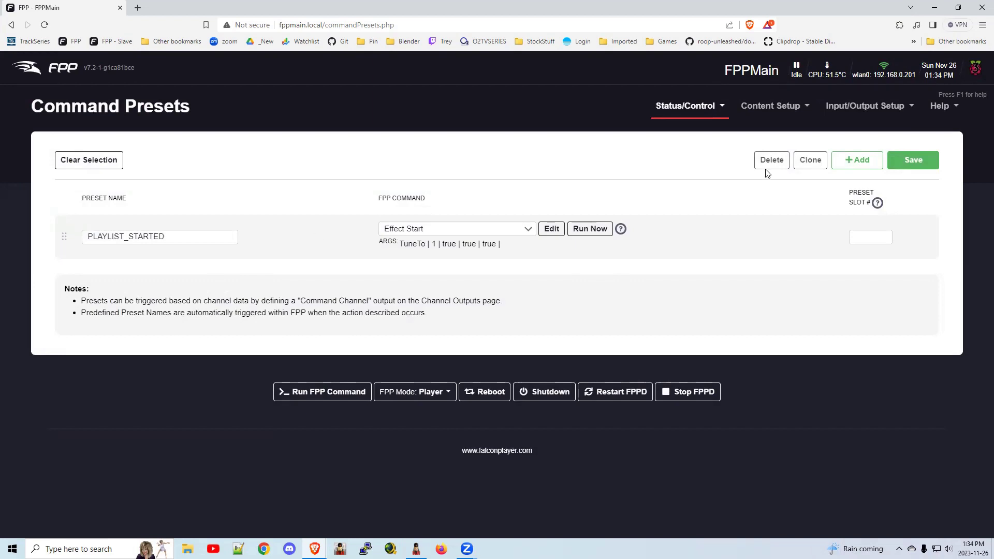
Step: Add a PLAYLIST_STOPPED command preset using the Effects Stop command and accept it
{"action": "left_click", "coordinate": [856, 161]}
{"action": "left_click", "coordinate": [160, 264]}
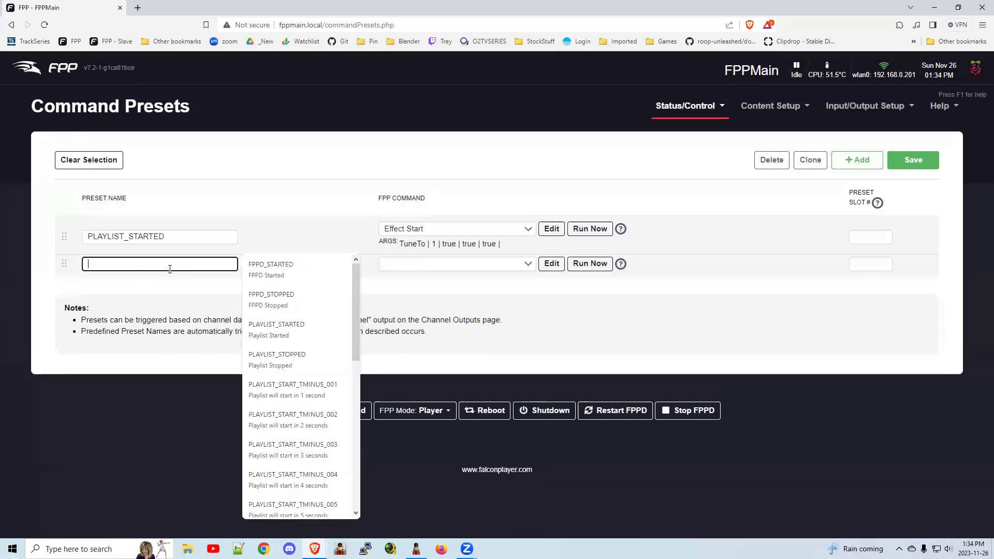
{"action": "left_click", "coordinate": [285, 362]}
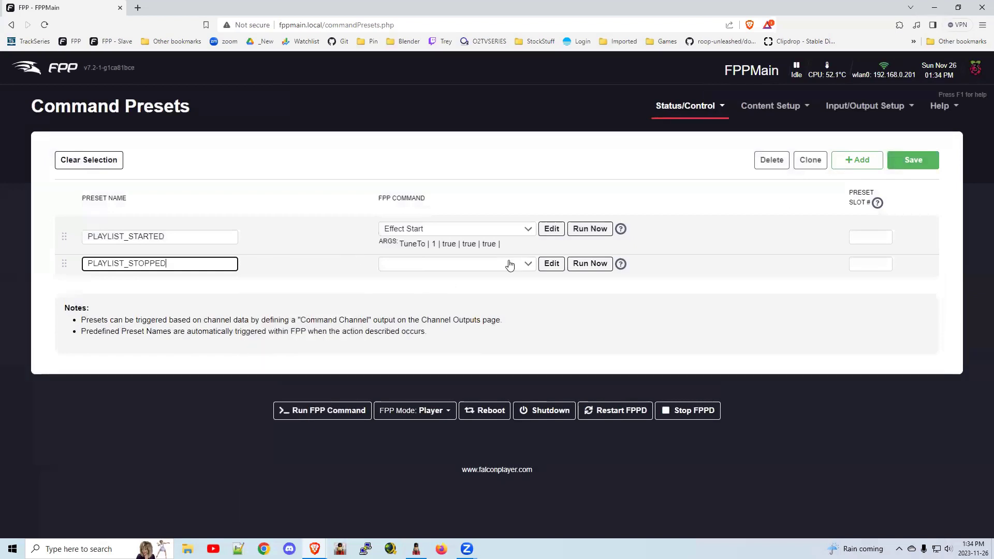
{"action": "left_click", "coordinate": [527, 264]}
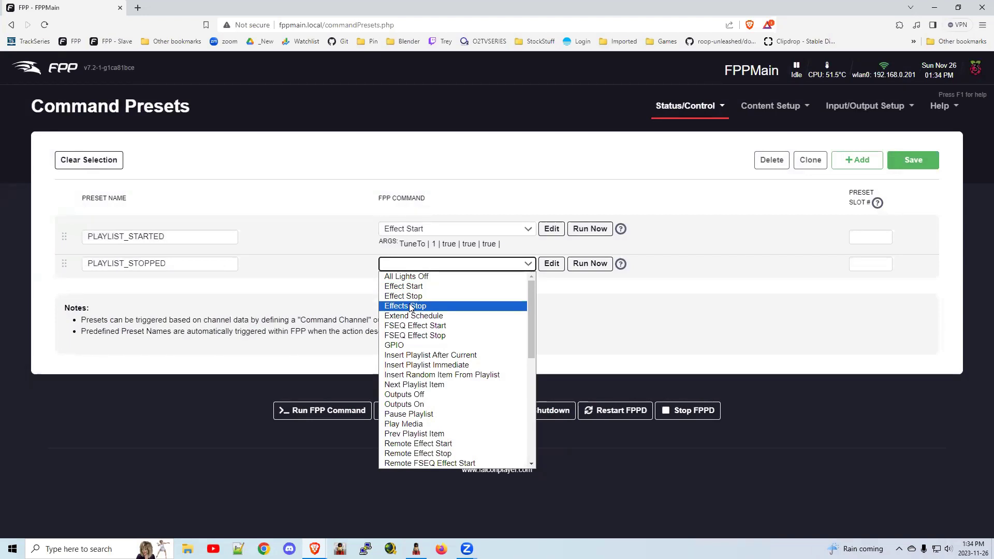
{"action": "left_click", "coordinate": [411, 306]}
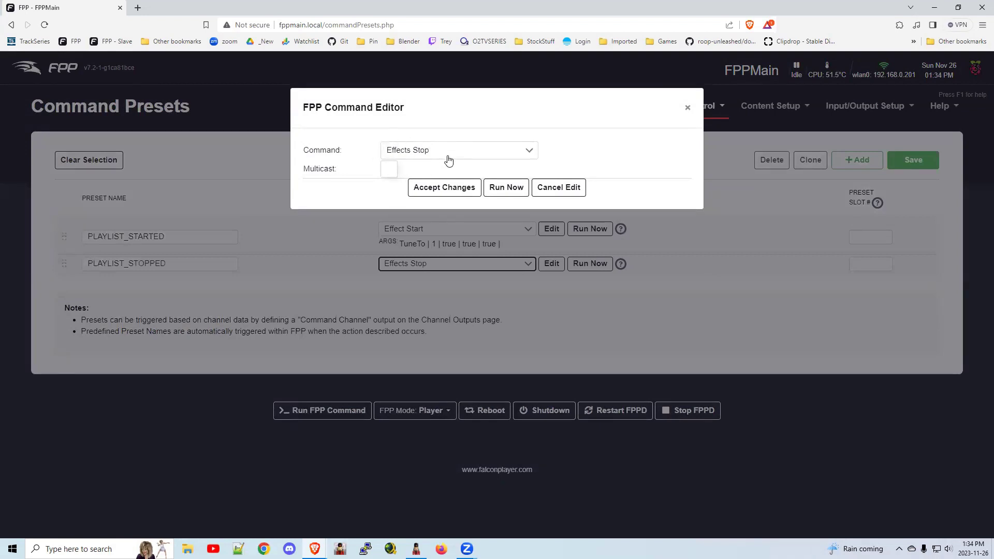
{"action": "left_click", "coordinate": [446, 191]}
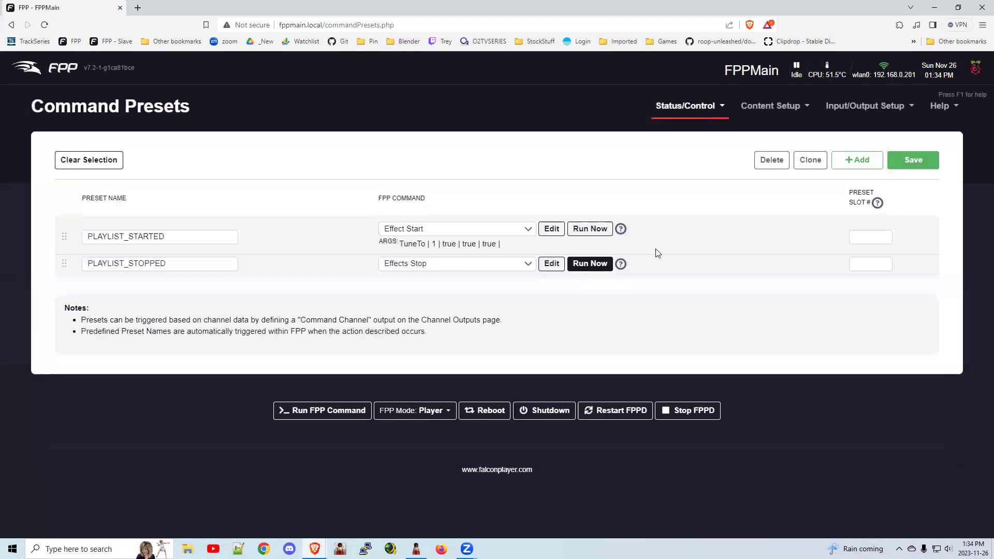
Step: Save the command presets, view FPP's Effects page, then return to the xLights export dialog
{"action": "left_click", "coordinate": [914, 162]}
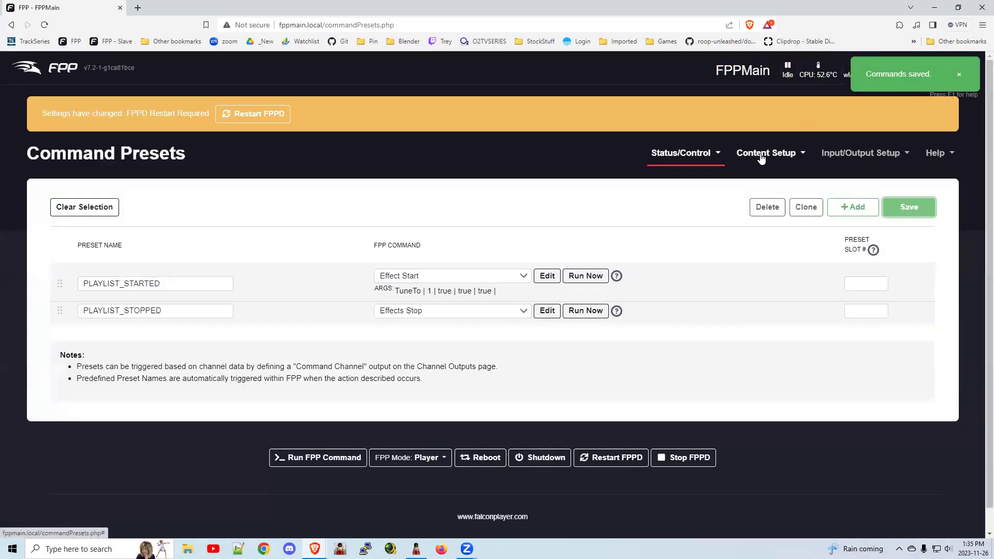
{"action": "left_click", "coordinate": [745, 159]}
{"action": "left_click", "coordinate": [698, 154]}
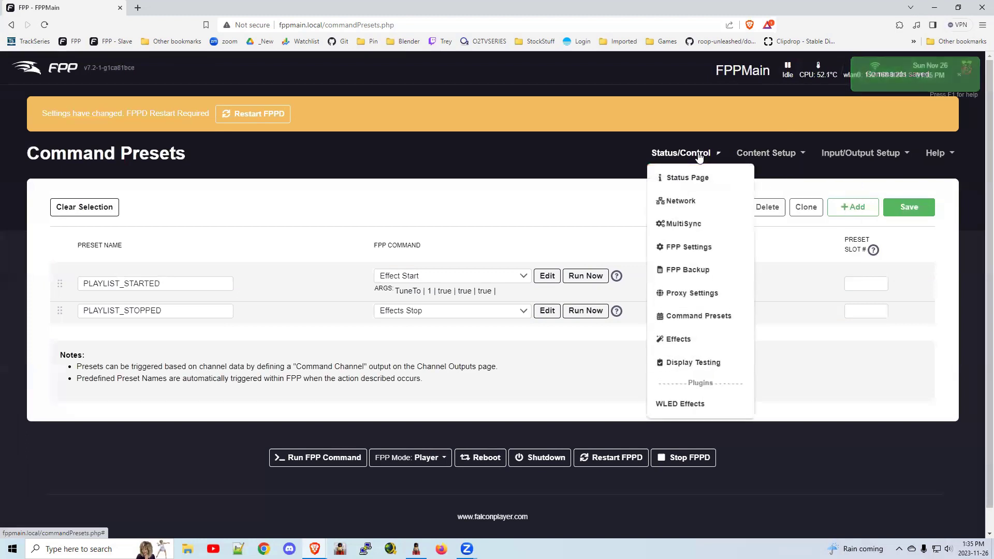
{"action": "left_click", "coordinate": [694, 345]}
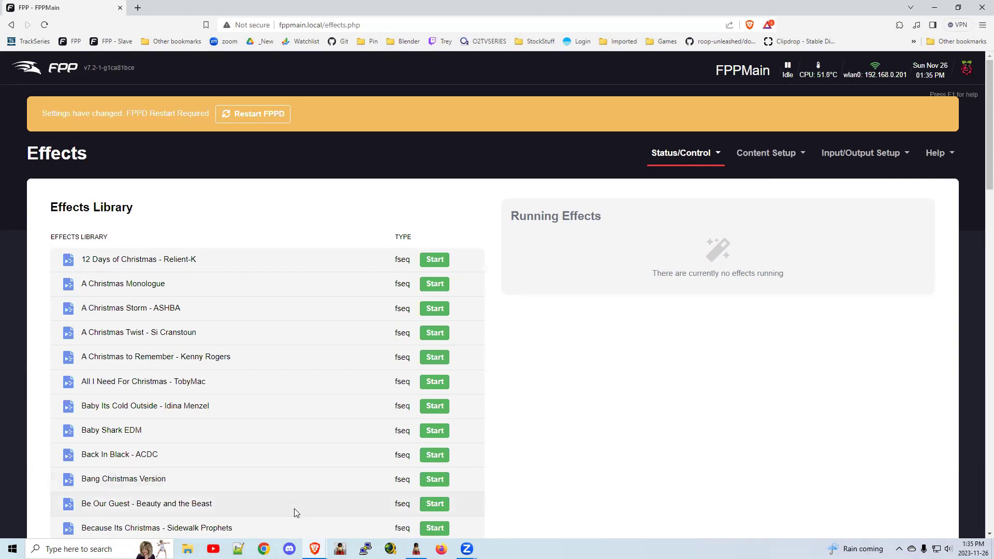
{"action": "left_click", "coordinate": [340, 549]}
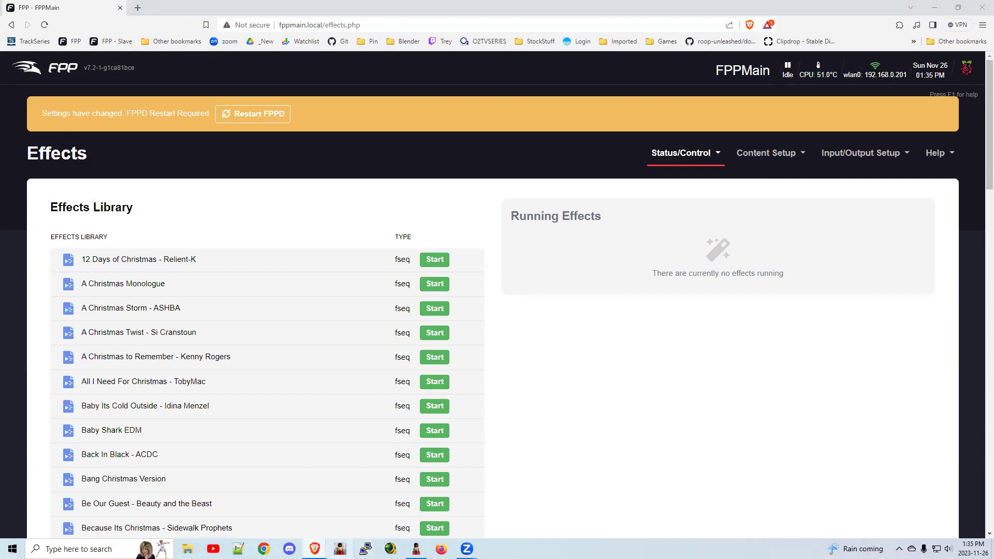
{"action": "left_click", "coordinate": [416, 549]}
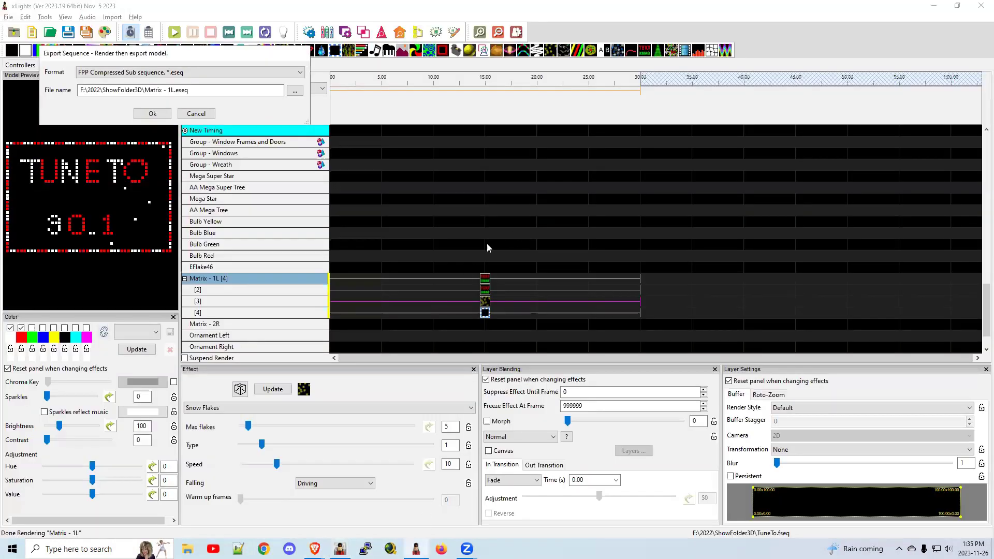